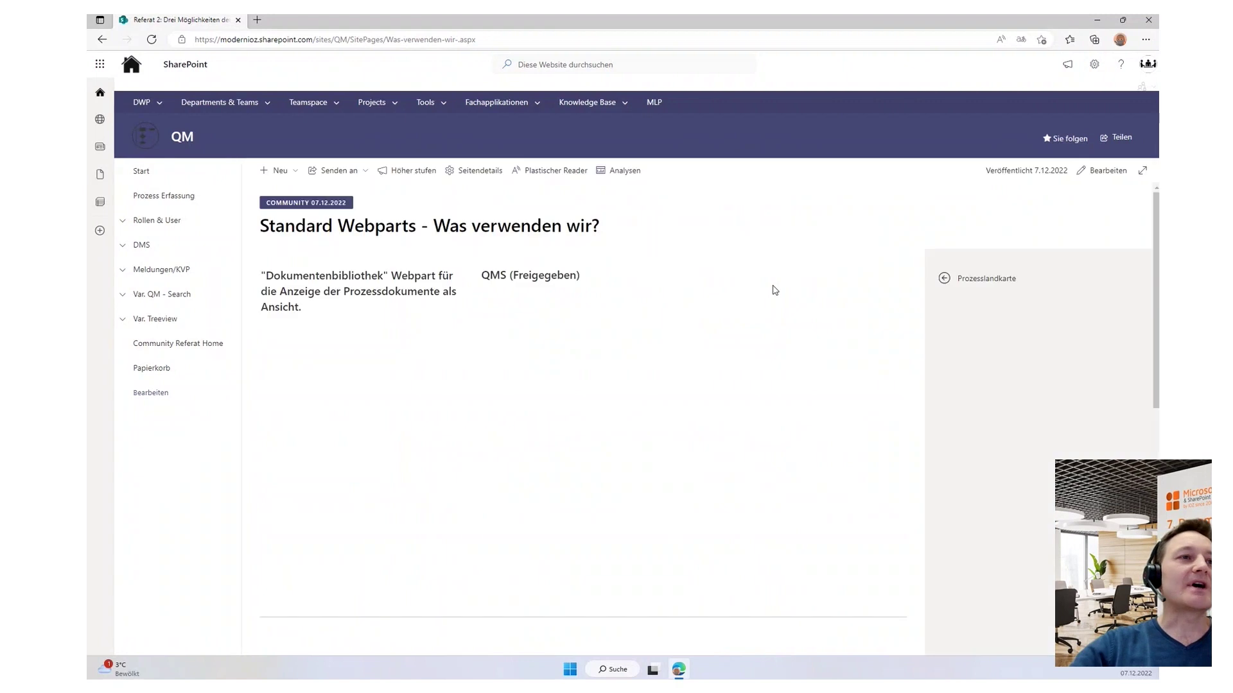
Look over the standard web parts page and its "Dokumentenbibliothek" web part description.
{"action": "scroll", "coordinate": [775, 290], "scroll_direction": "down", "scroll_amount": 10}
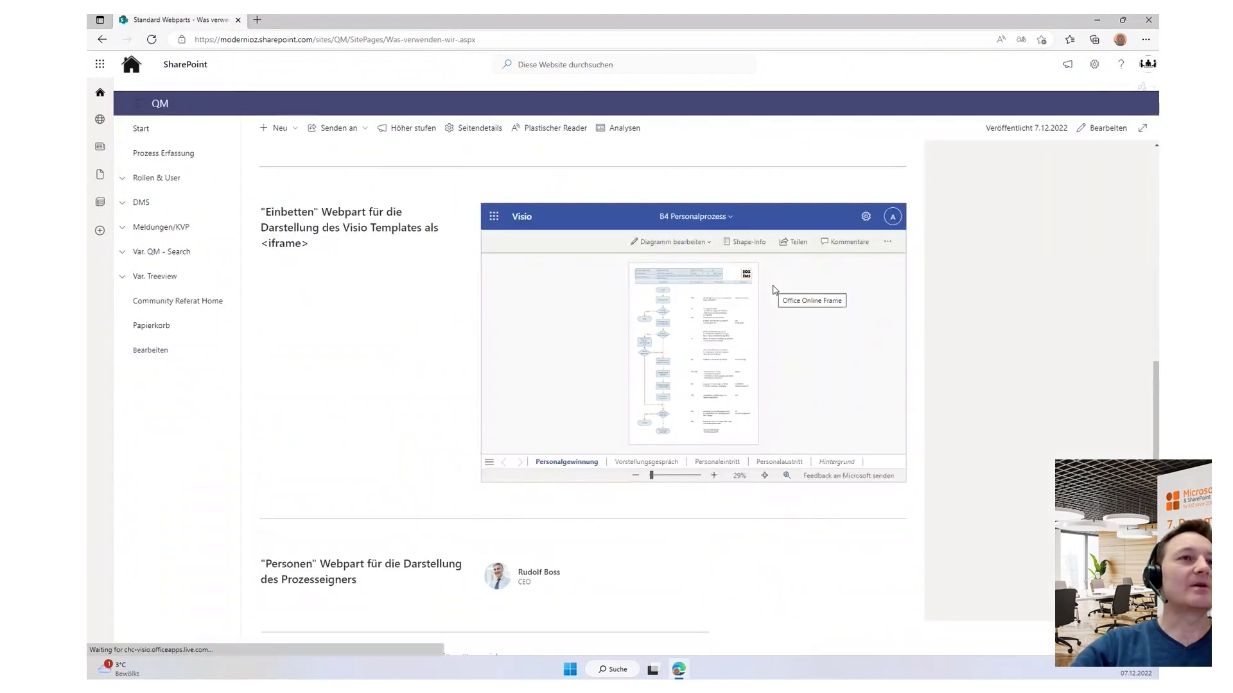
{"action": "scroll", "coordinate": [899, 266], "scroll_direction": "up", "scroll_amount": 6}
{"action": "scroll", "coordinate": [448, 255], "scroll_direction": "up", "scroll_amount": 1}
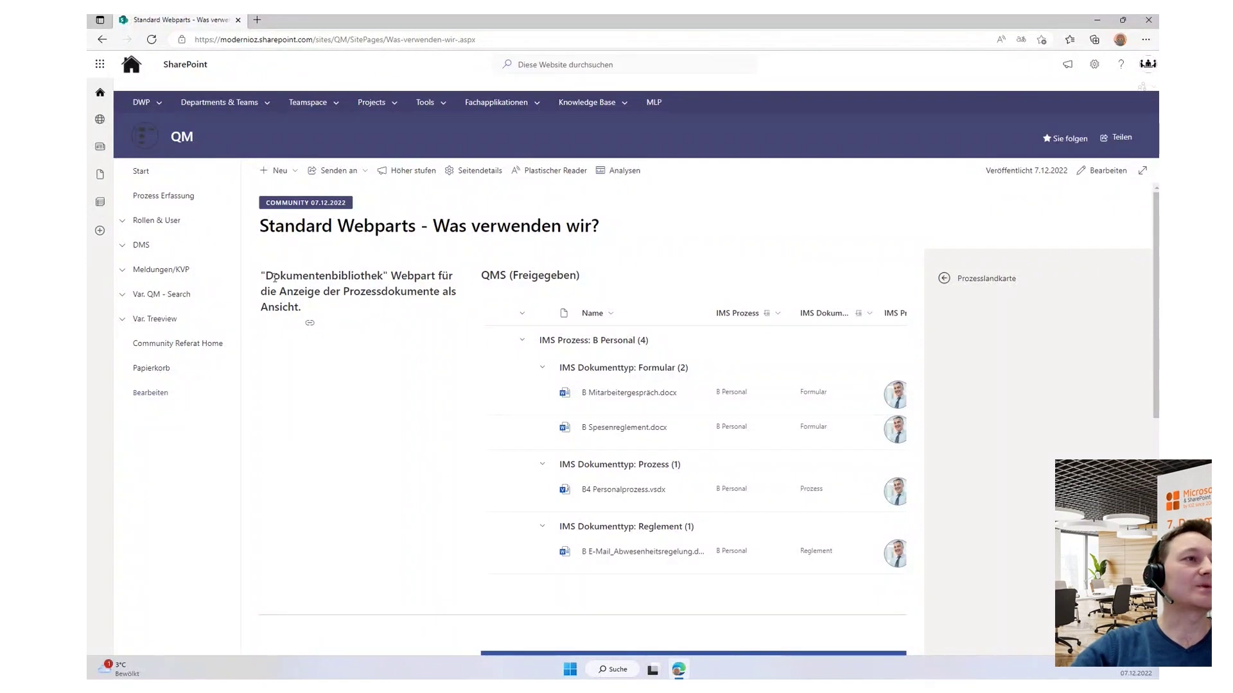
{"action": "left_click_drag", "start_coordinate": [269, 275], "coordinate": [450, 282]}
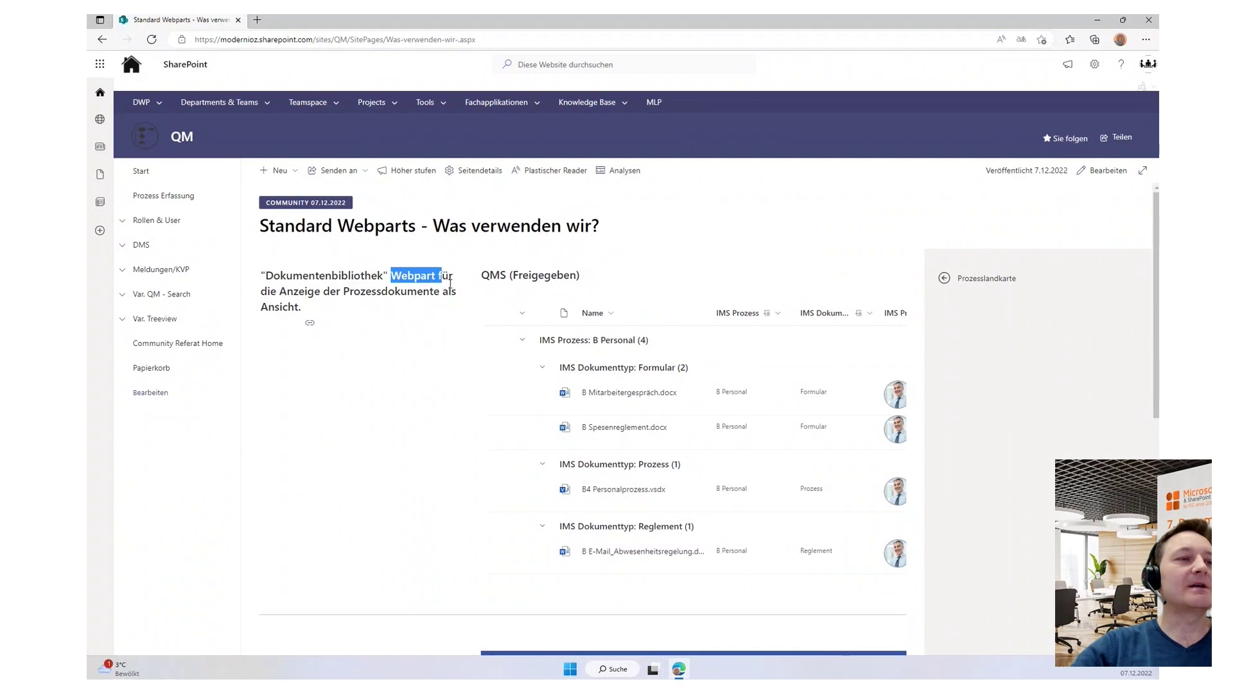
{"action": "left_click", "coordinate": [506, 277]}
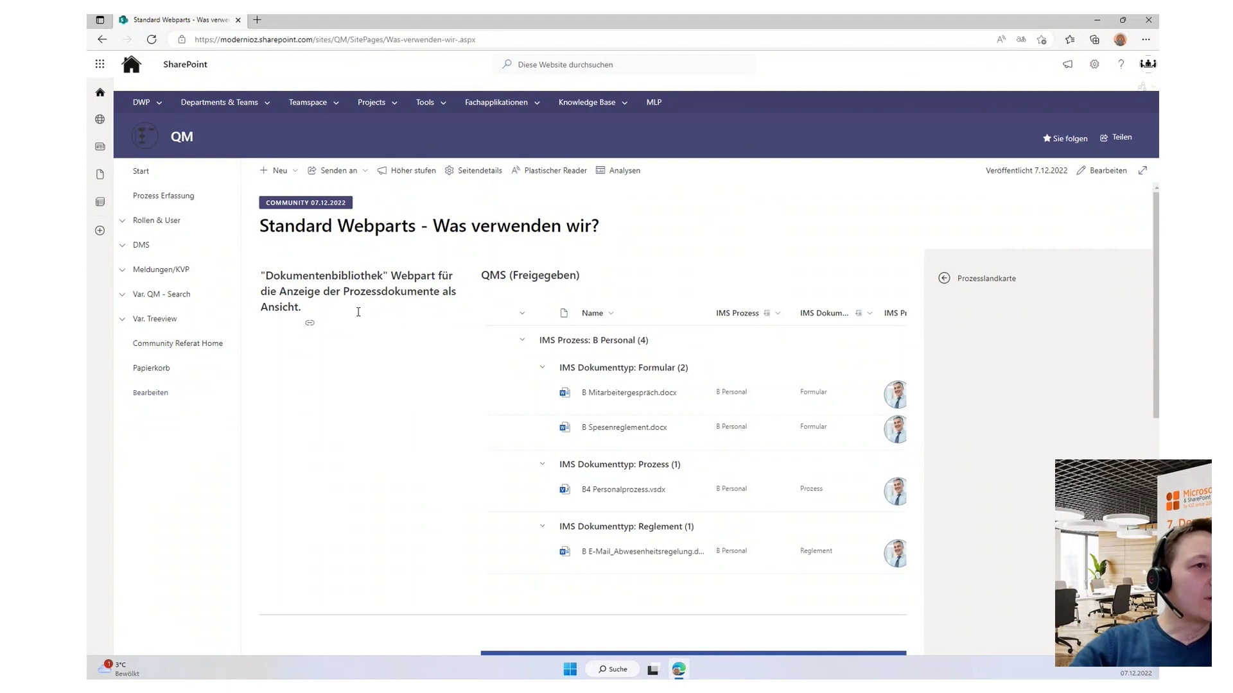
Open the DMS Prozessdokumente library in a new browser tab and expand the A1 Unternehmensentwicklung and B Personal process groups.
{"action": "left_click", "coordinate": [122, 246]}
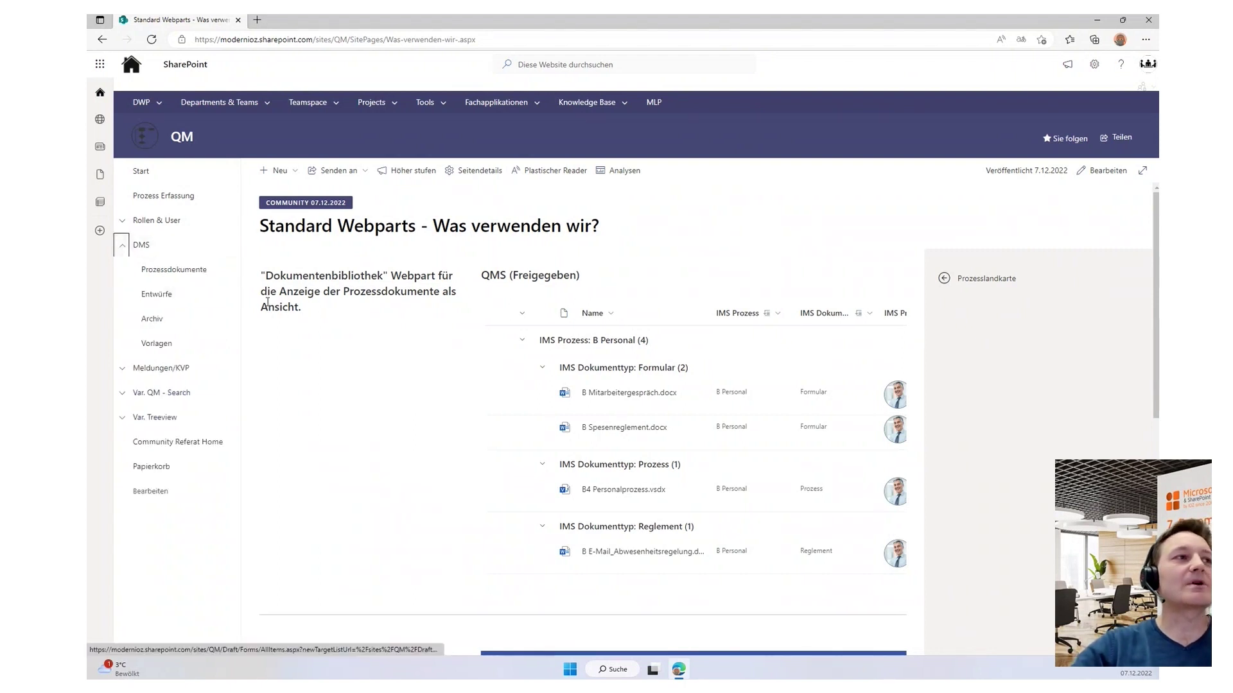
{"action": "right_click", "coordinate": [203, 274]}
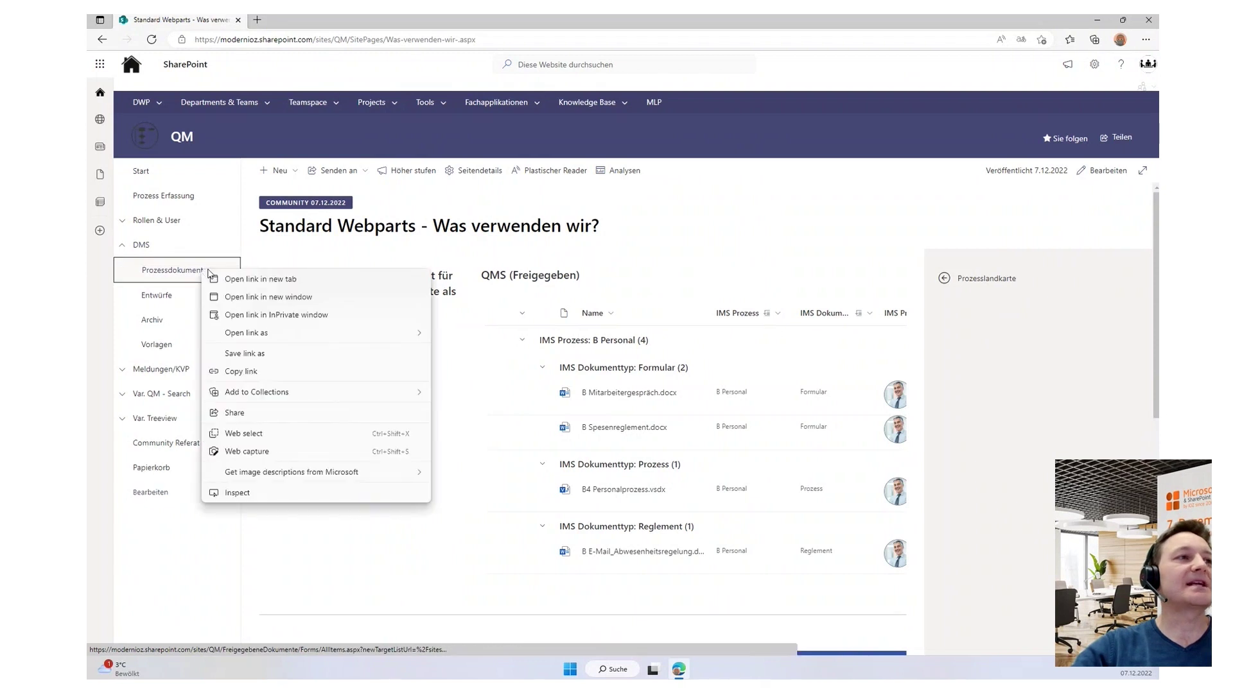
{"action": "left_click", "coordinate": [261, 281]}
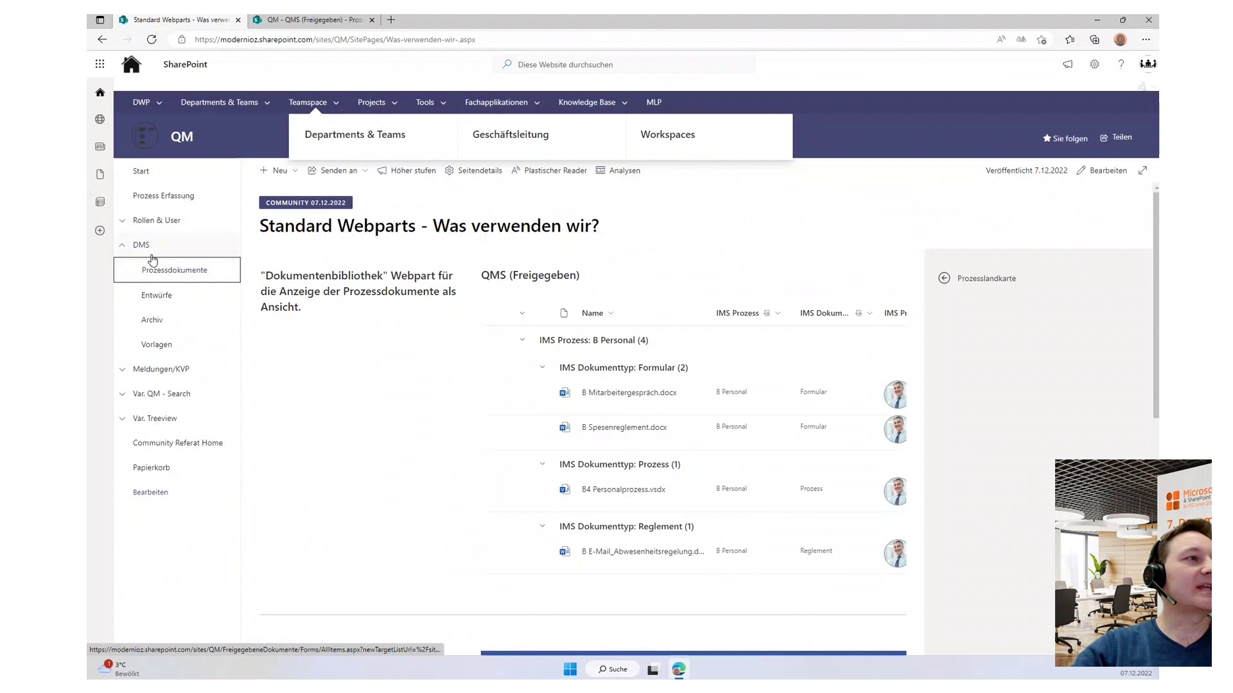
{"action": "left_click", "coordinate": [302, 21]}
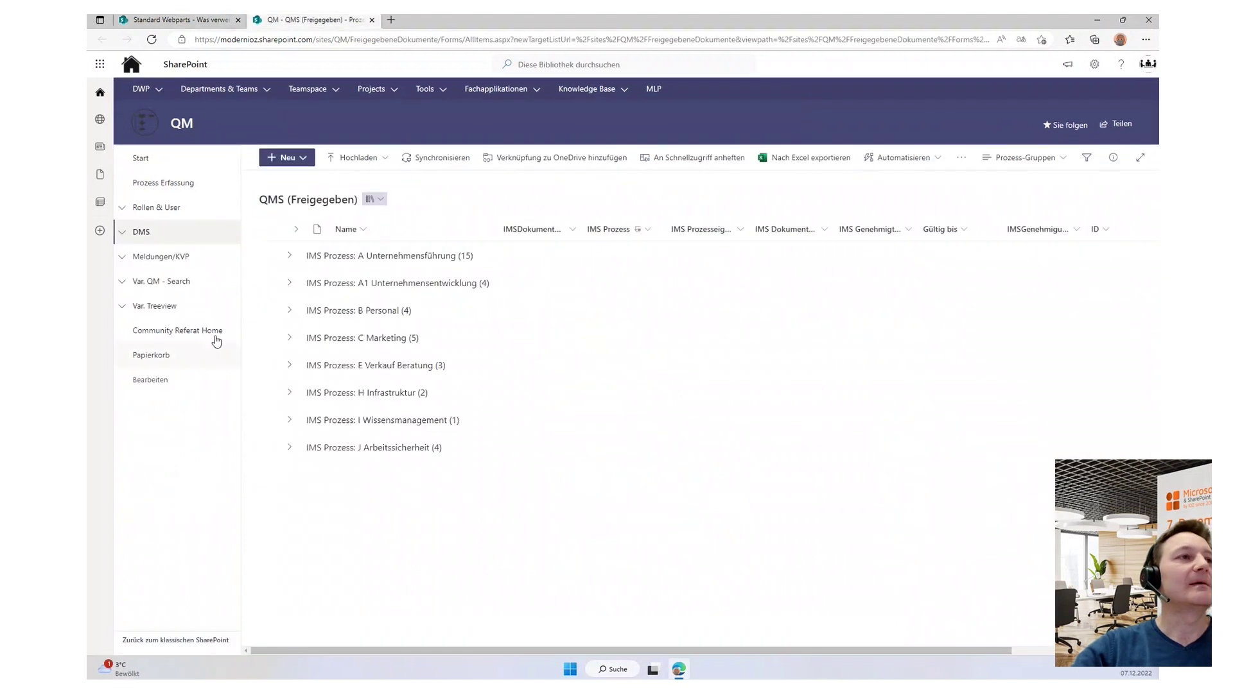
{"action": "left_click", "coordinate": [286, 298]}
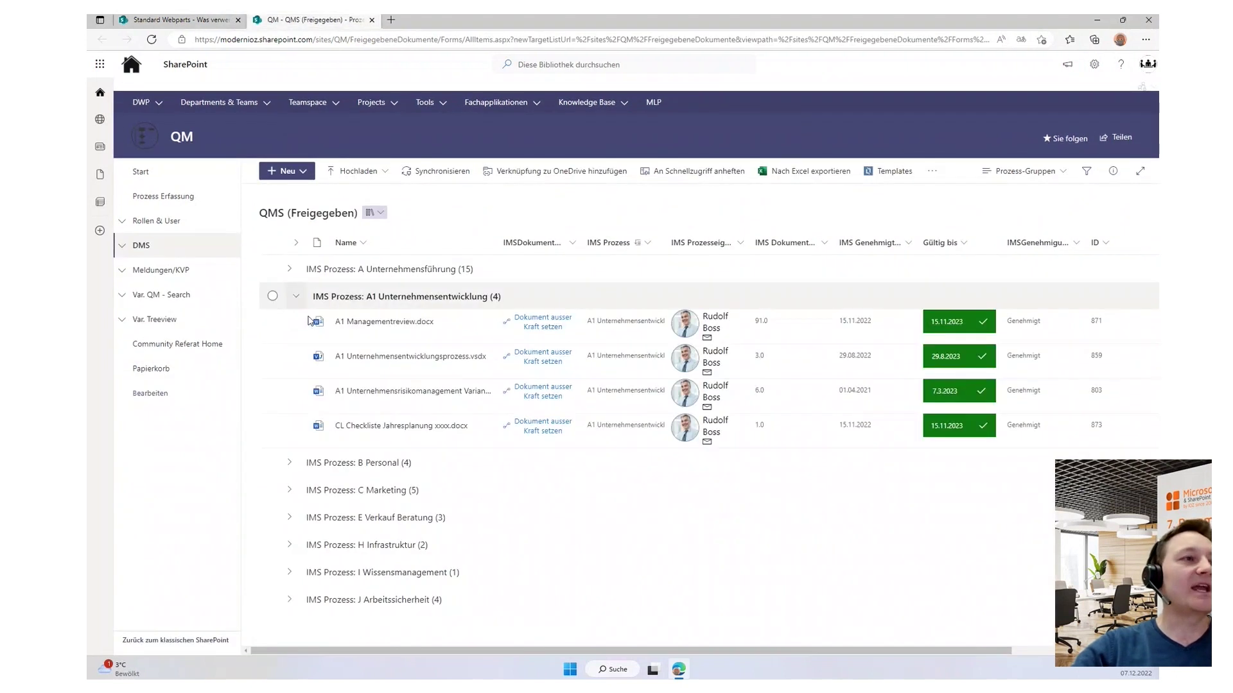
{"action": "left_click", "coordinate": [290, 460]}
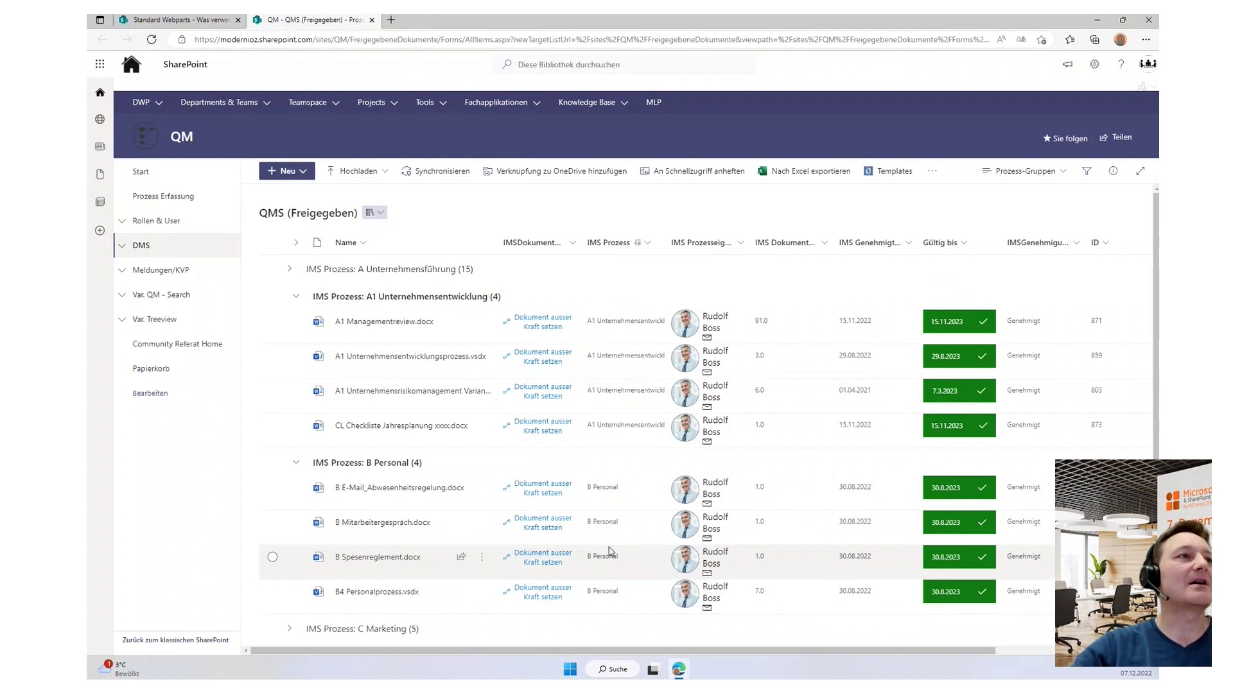
Return to the Standard Webparts page and examine the embedded QMS (Freigegeben) document library view.
{"action": "left_click", "coordinate": [176, 20]}
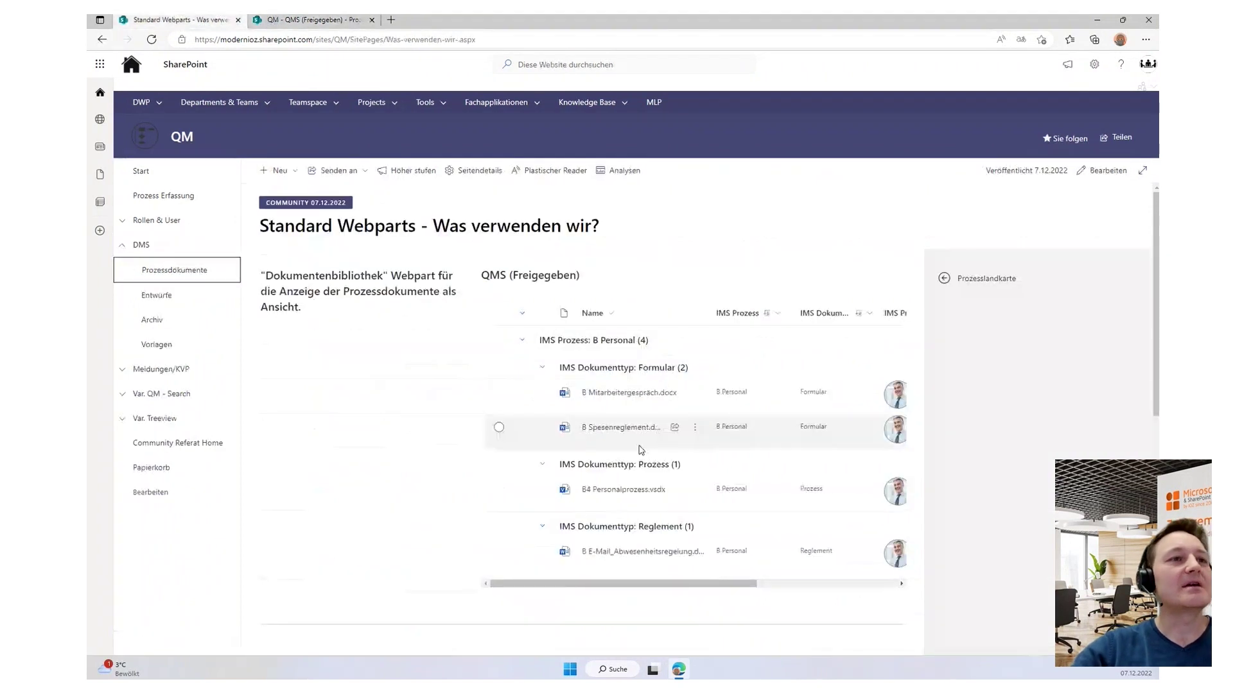
{"action": "scroll", "coordinate": [619, 302], "scroll_direction": "down", "scroll_amount": 2}
{"action": "scroll", "coordinate": [619, 321], "scroll_direction": "up", "scroll_amount": 2}
{"action": "double_click", "coordinate": [499, 280]}
{"action": "left_click_drag", "start_coordinate": [500, 281], "coordinate": [592, 287]}
{"action": "left_click", "coordinate": [620, 278]}
Zoom into the embedded B4 Personalprozess Visio diagram and close its Verschieben und Zoom pane.
{"action": "scroll", "coordinate": [419, 390], "scroll_direction": "down", "scroll_amount": 6}
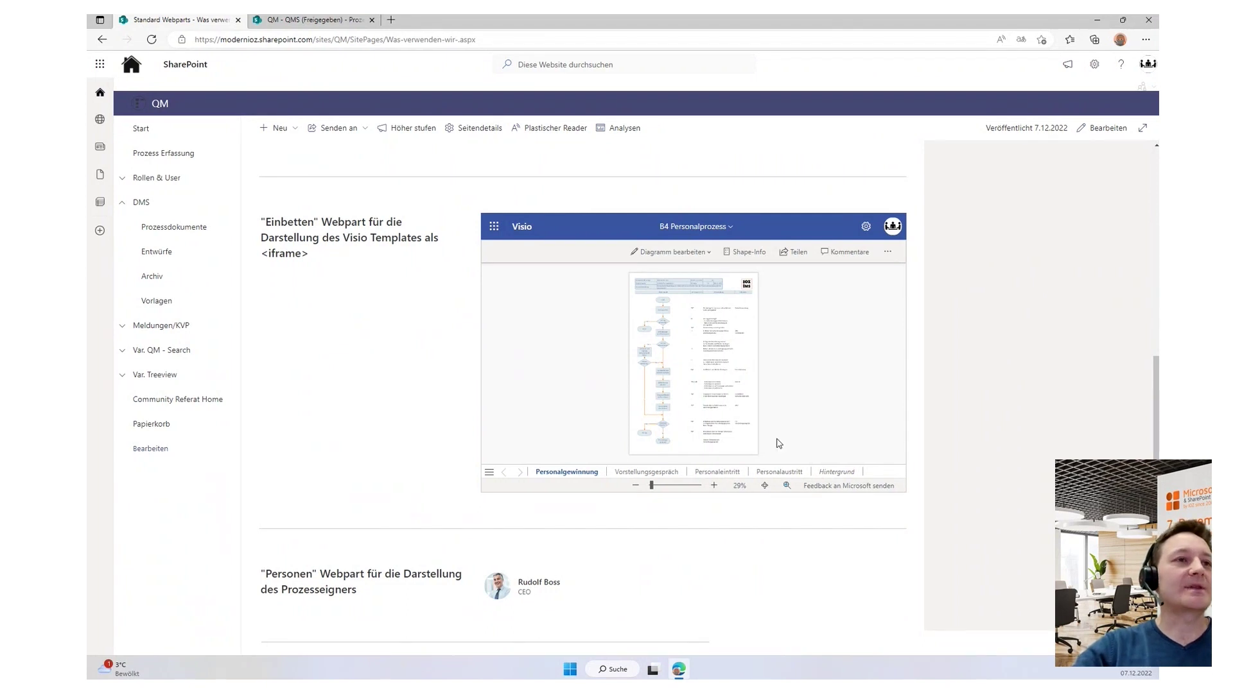
{"action": "scroll", "coordinate": [845, 341], "scroll_direction": "up", "scroll_amount": 5}
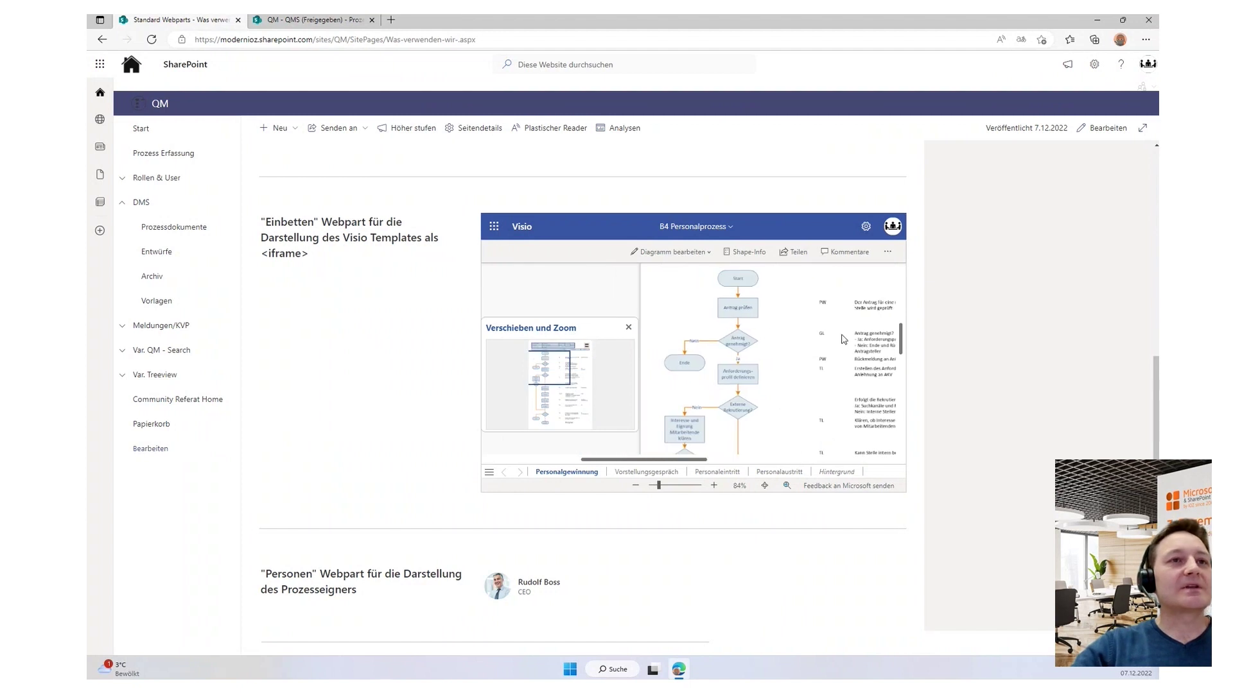
{"action": "scroll", "coordinate": [835, 337], "scroll_direction": "right", "scroll_amount": 3}
{"action": "scroll", "coordinate": [803, 328], "scroll_direction": "up", "scroll_amount": 1}
{"action": "scroll", "coordinate": [758, 349], "scroll_direction": "up", "scroll_amount": 3}
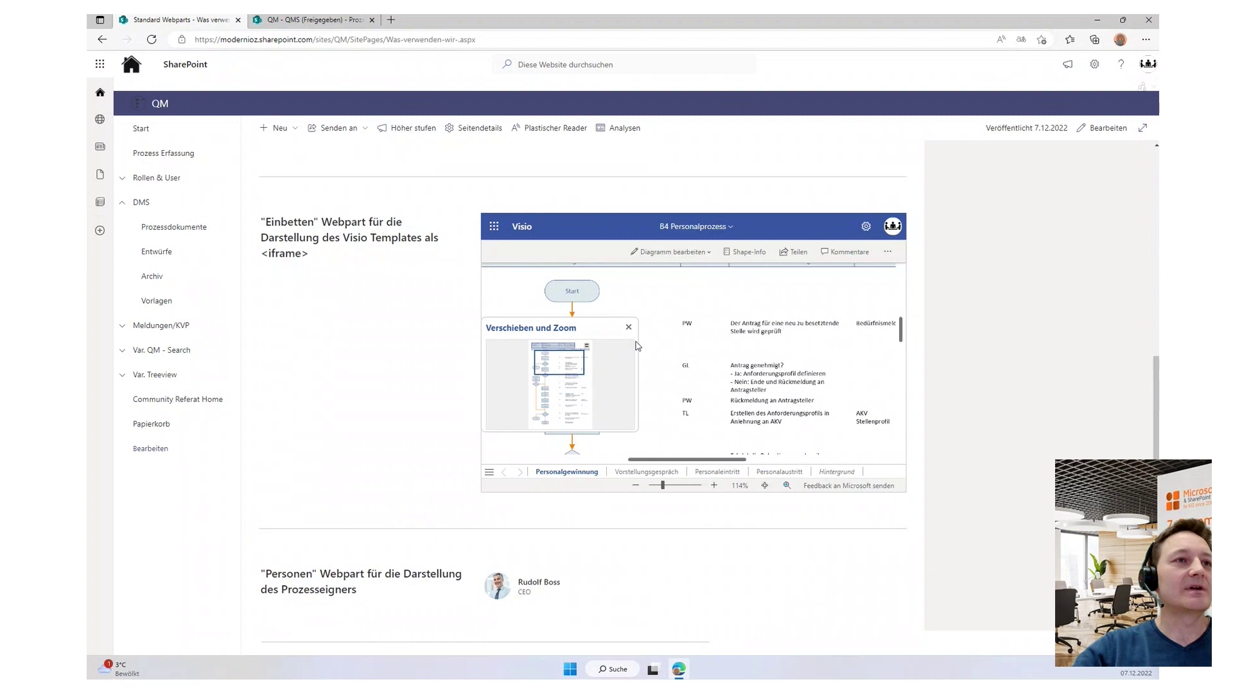
{"action": "left_click", "coordinate": [629, 327]}
{"action": "scroll", "coordinate": [693, 325], "scroll_direction": "down", "scroll_amount": 1}
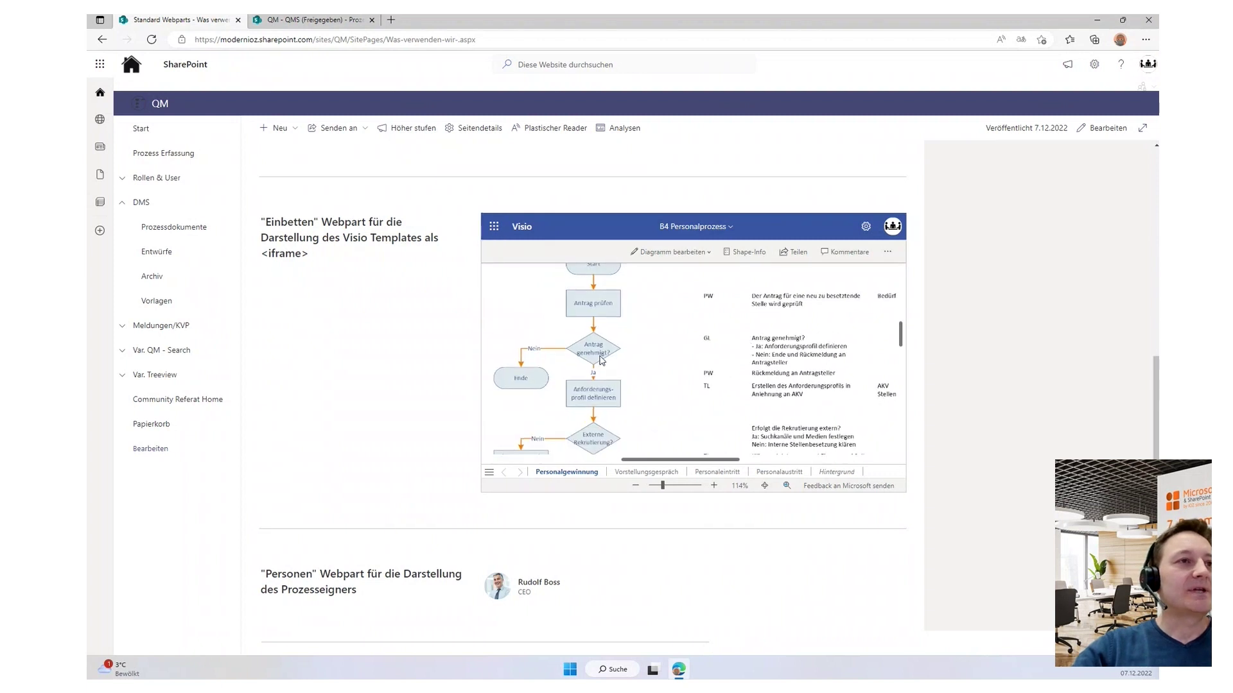
Inspect the start of the Personalgewinnung flowchart and select the Antrag prüfen shape.
{"action": "left_click_drag", "start_coordinate": [785, 382], "coordinate": [779, 380]}
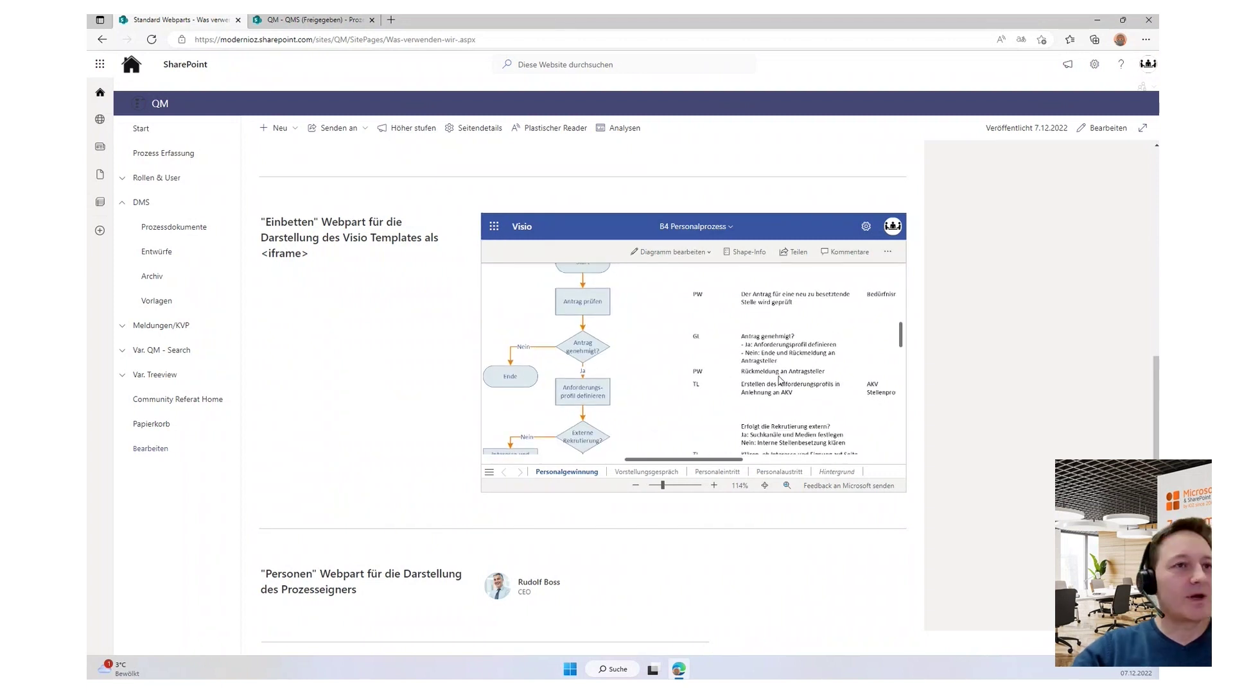
{"action": "scroll", "coordinate": [739, 382], "scroll_direction": "up", "scroll_amount": 1}
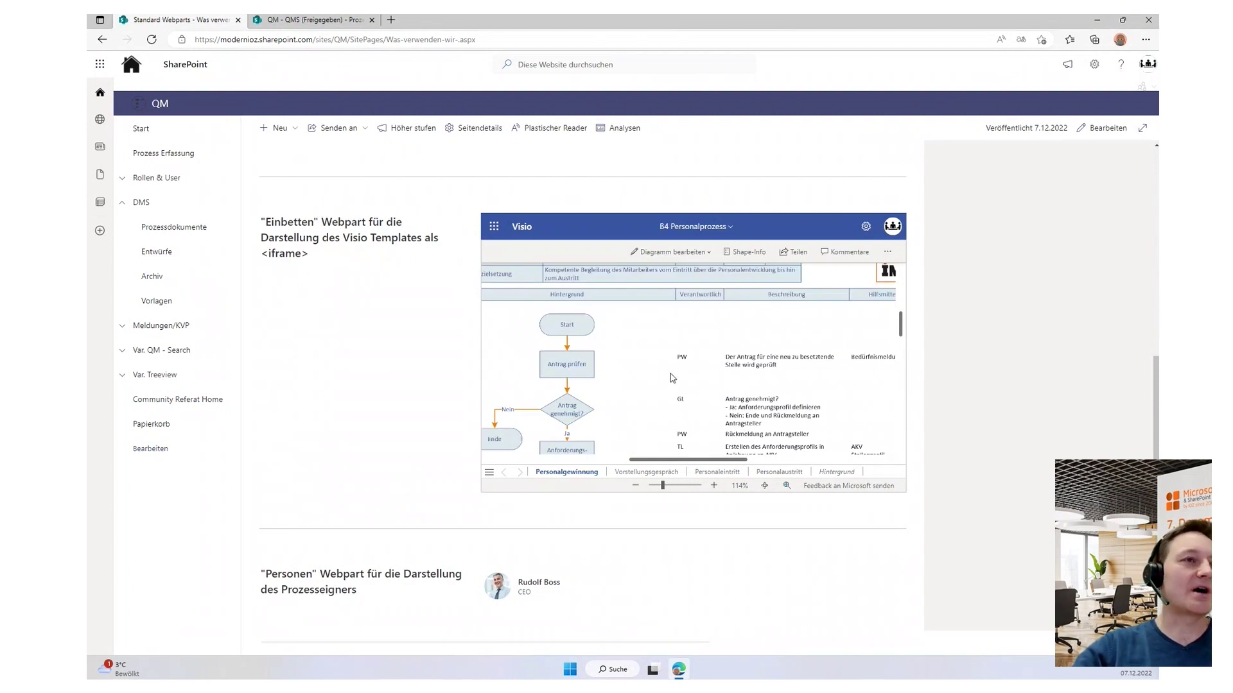
{"action": "left_click", "coordinate": [570, 366]}
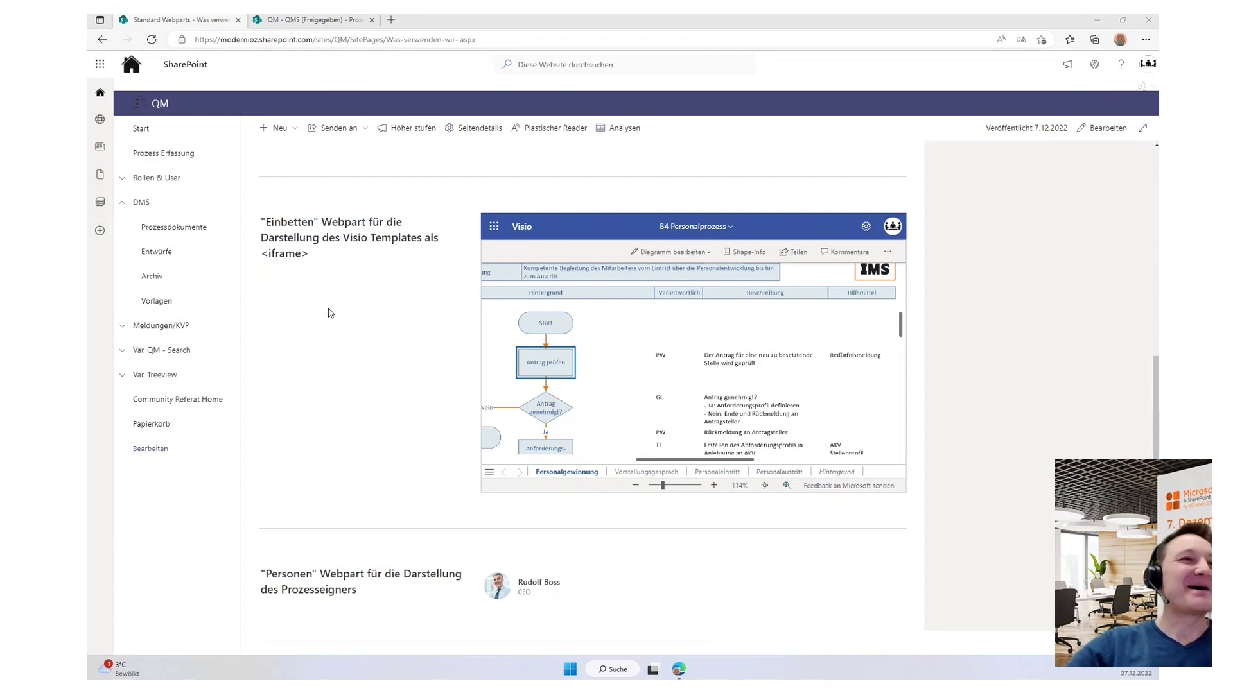
Review the "Dokumentenbibliothek" web part description at the beginning of the page again.
{"action": "scroll", "coordinate": [355, 308], "scroll_direction": "up", "scroll_amount": 5}
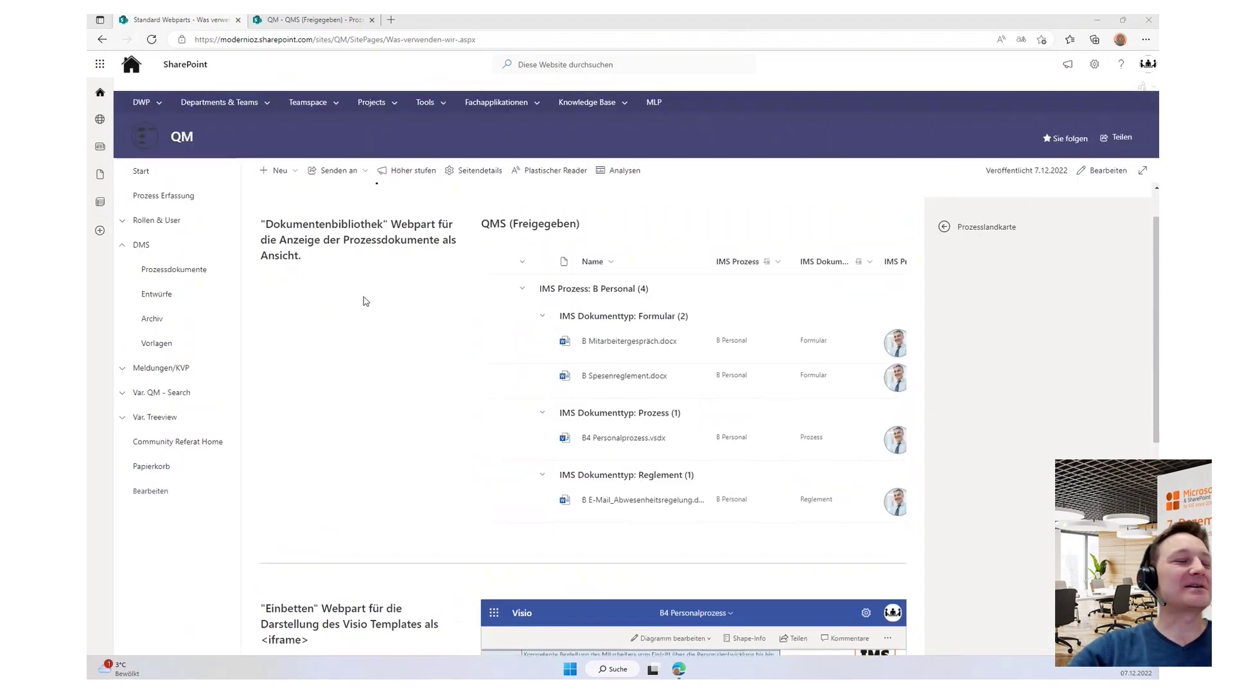
{"action": "scroll", "coordinate": [353, 321], "scroll_direction": "up", "scroll_amount": 2}
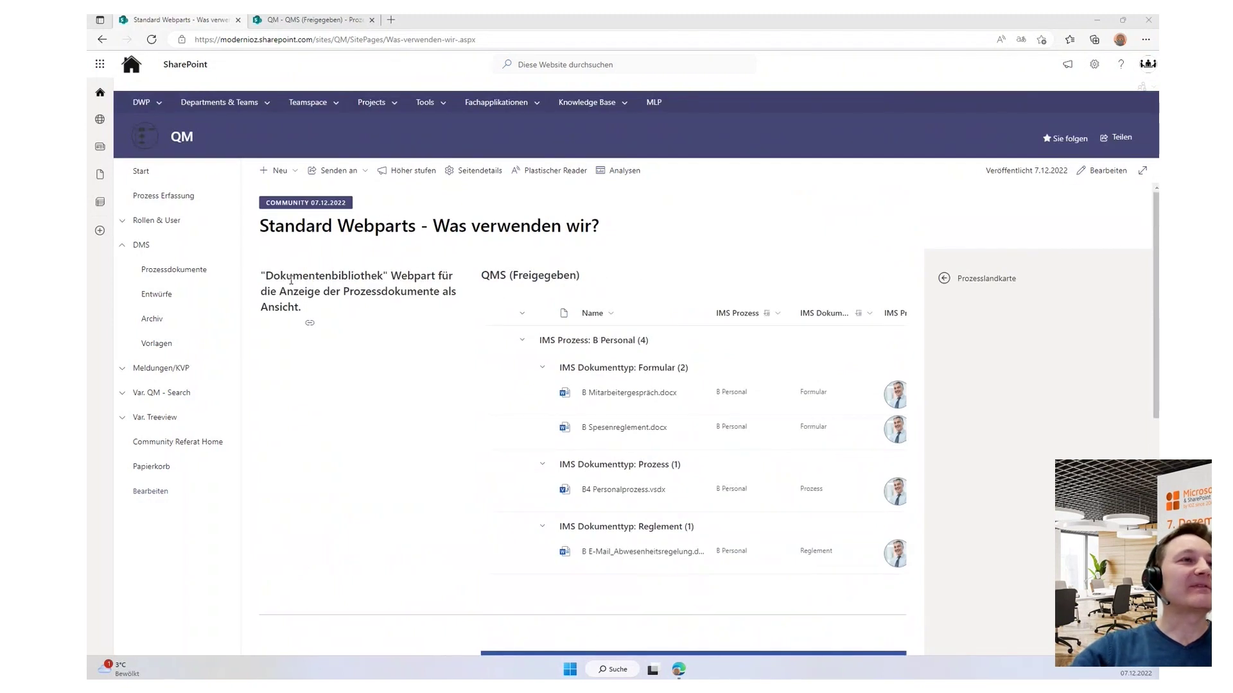
{"action": "left_click_drag", "start_coordinate": [264, 277], "coordinate": [440, 277]}
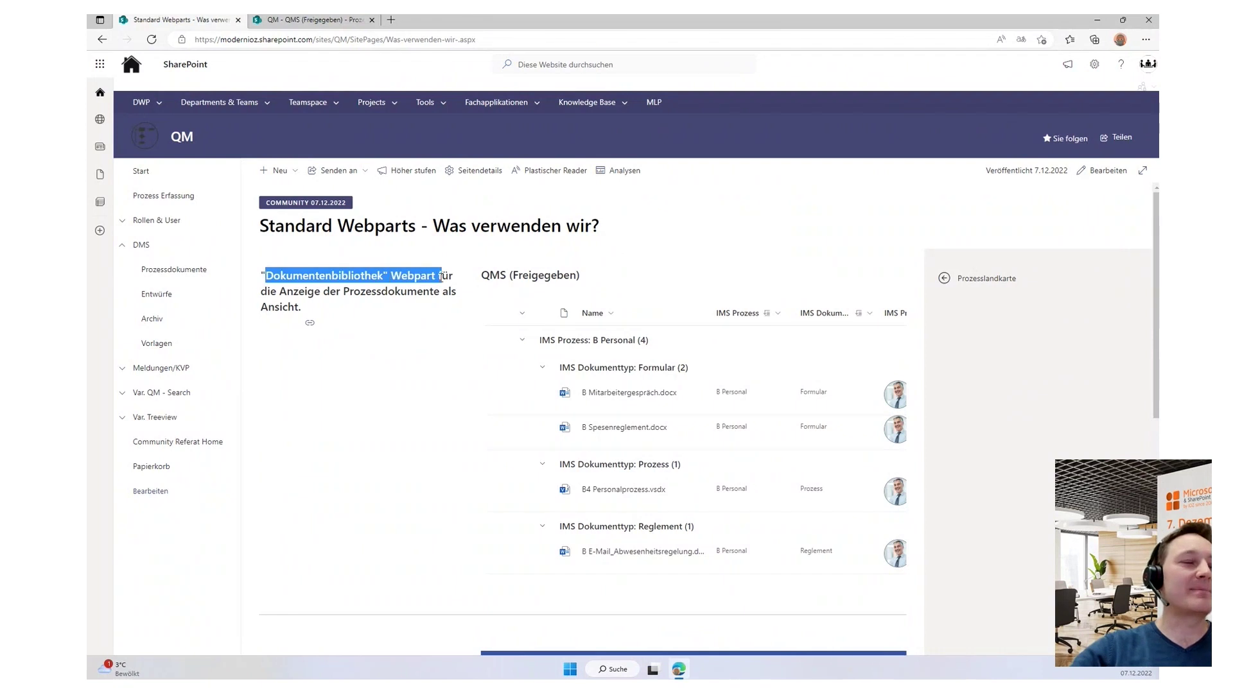
{"action": "left_click", "coordinate": [454, 371]}
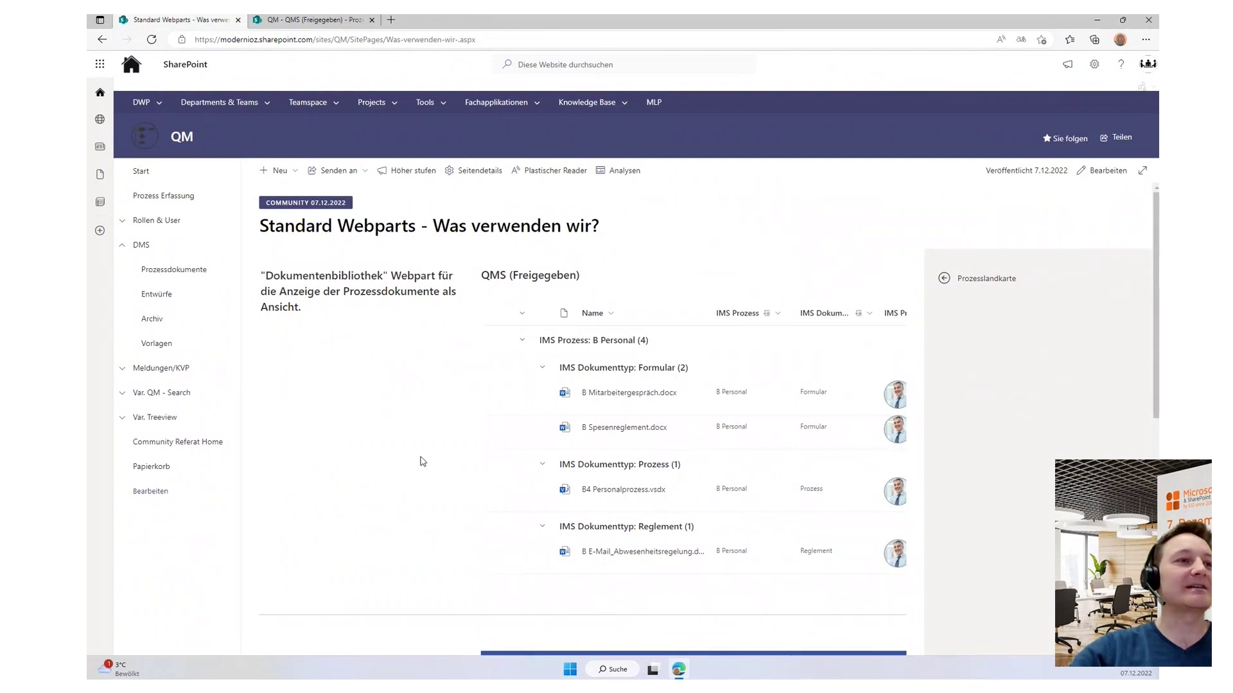
Examine the "Einbetten" web part's iframe description and zoom out of the embedded Visio diagram.
{"action": "scroll", "coordinate": [418, 459], "scroll_direction": "down", "scroll_amount": 5}
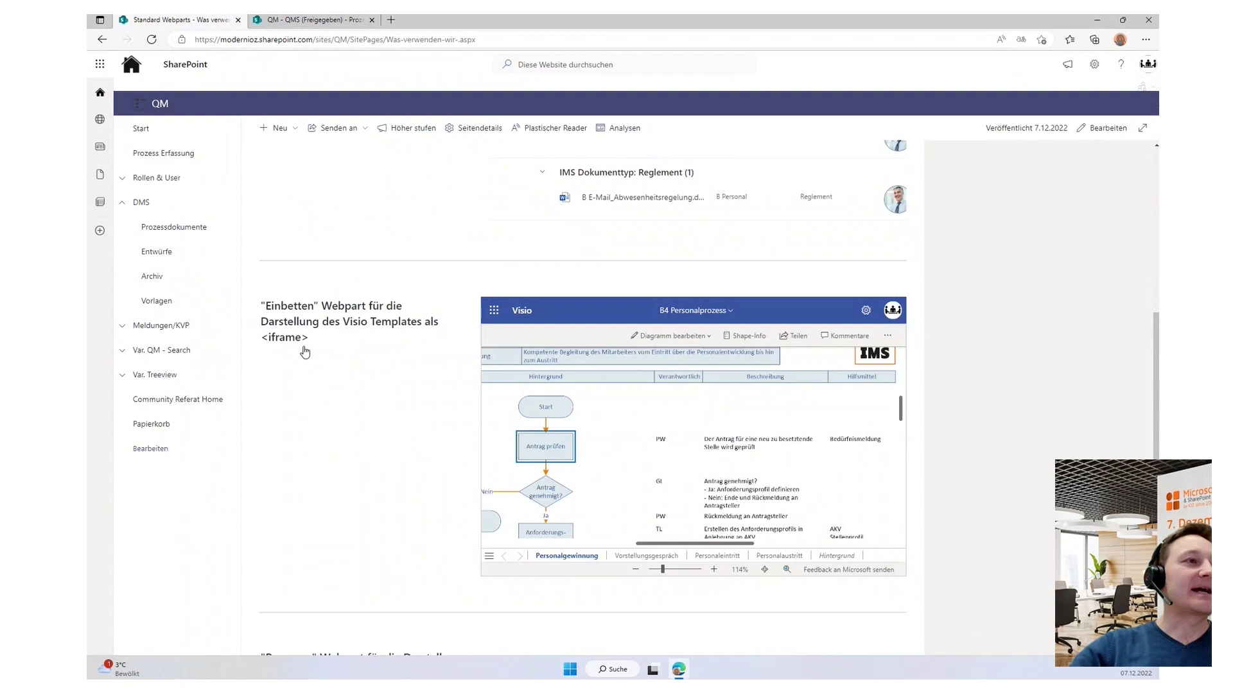
{"action": "left_click_drag", "start_coordinate": [269, 337], "coordinate": [302, 337]}
{"action": "left_click", "coordinate": [342, 331]}
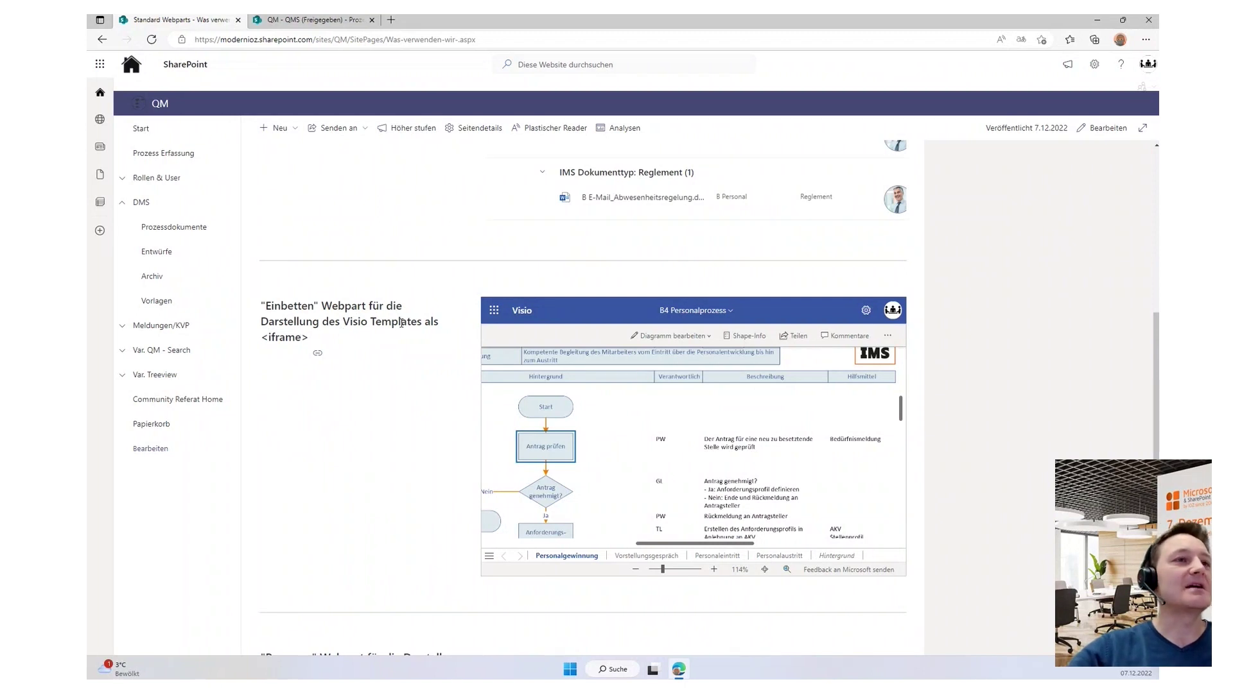
{"action": "scroll", "coordinate": [621, 418], "scroll_direction": "down", "scroll_amount": 3}
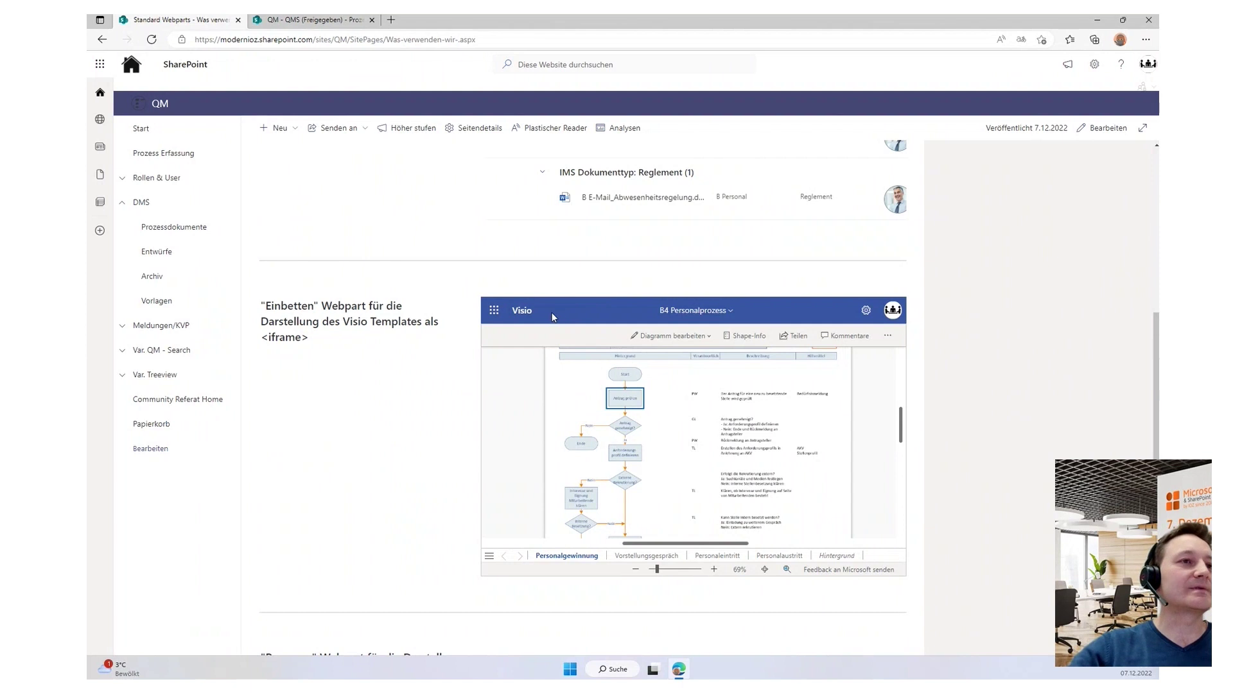
Examine the "Personen" web part that presents the process owner and view the owner's contact card.
{"action": "scroll", "coordinate": [412, 410], "scroll_direction": "down", "scroll_amount": 2}
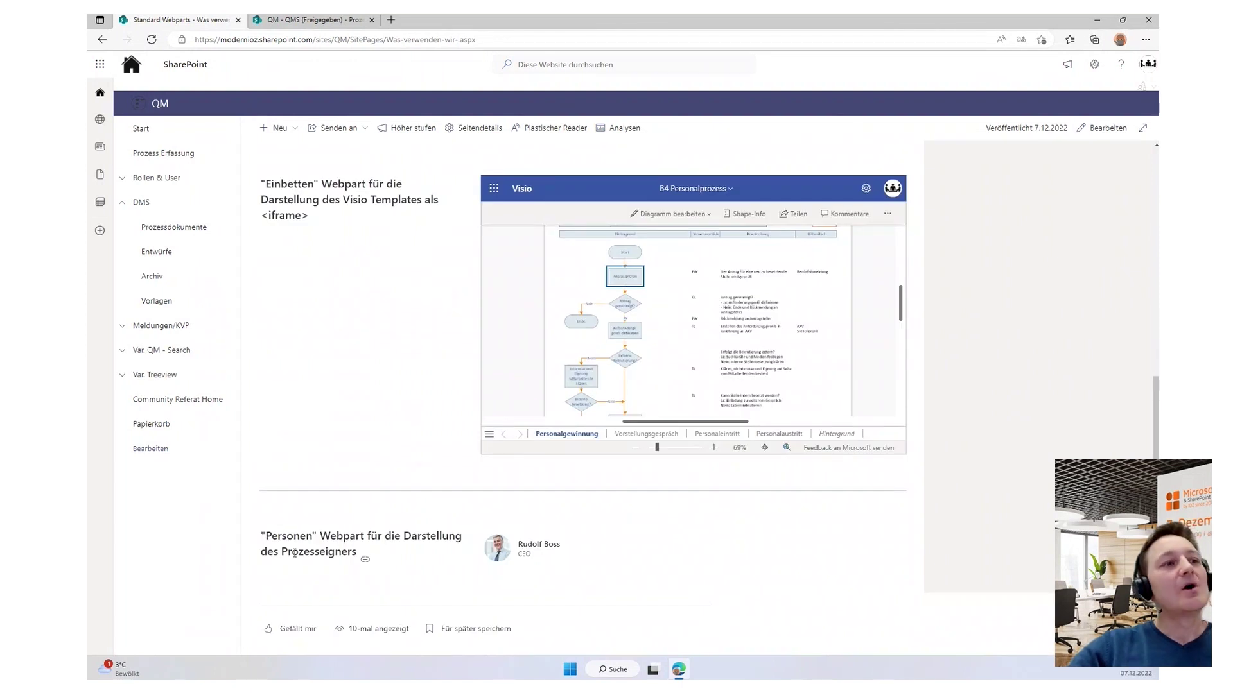
{"action": "left_click_drag", "start_coordinate": [270, 537], "coordinate": [318, 537]}
{"action": "left_click", "coordinate": [317, 536]}
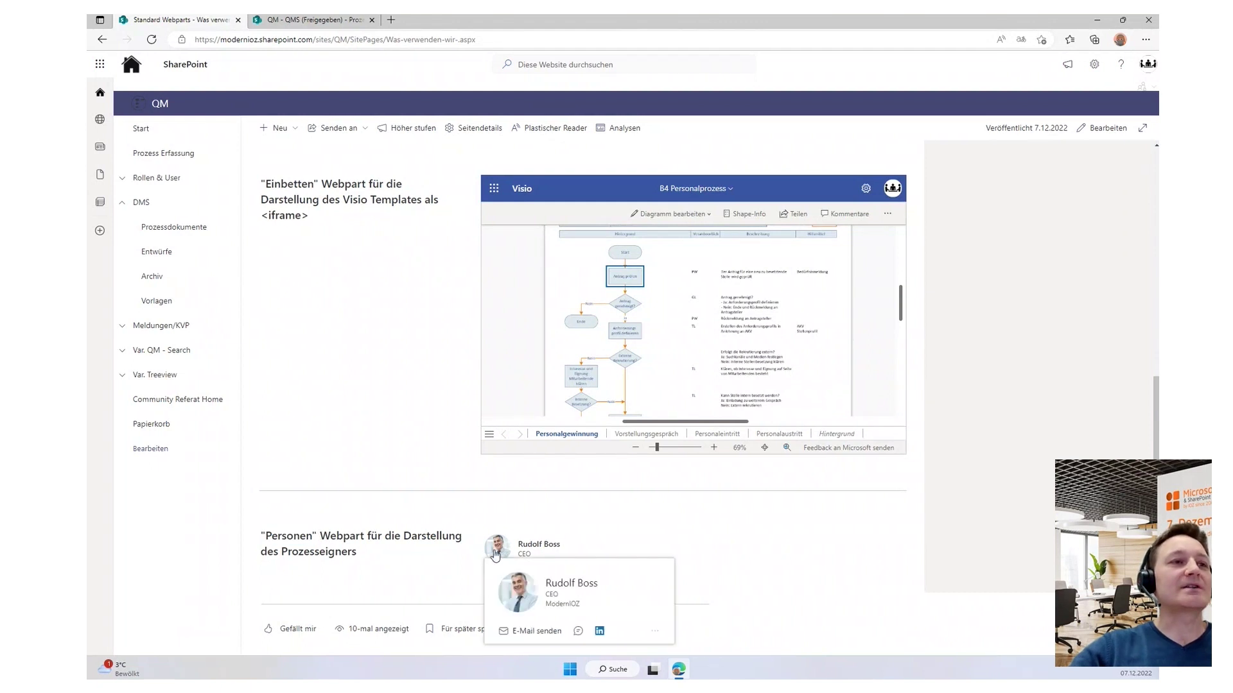
Go to Community Referat Home and open the Personalprozess page built with standard SharePoint Online functionality.
{"action": "scroll", "coordinate": [431, 376], "scroll_direction": "up", "scroll_amount": 7}
{"action": "scroll", "coordinate": [430, 399], "scroll_direction": "up", "scroll_amount": 2}
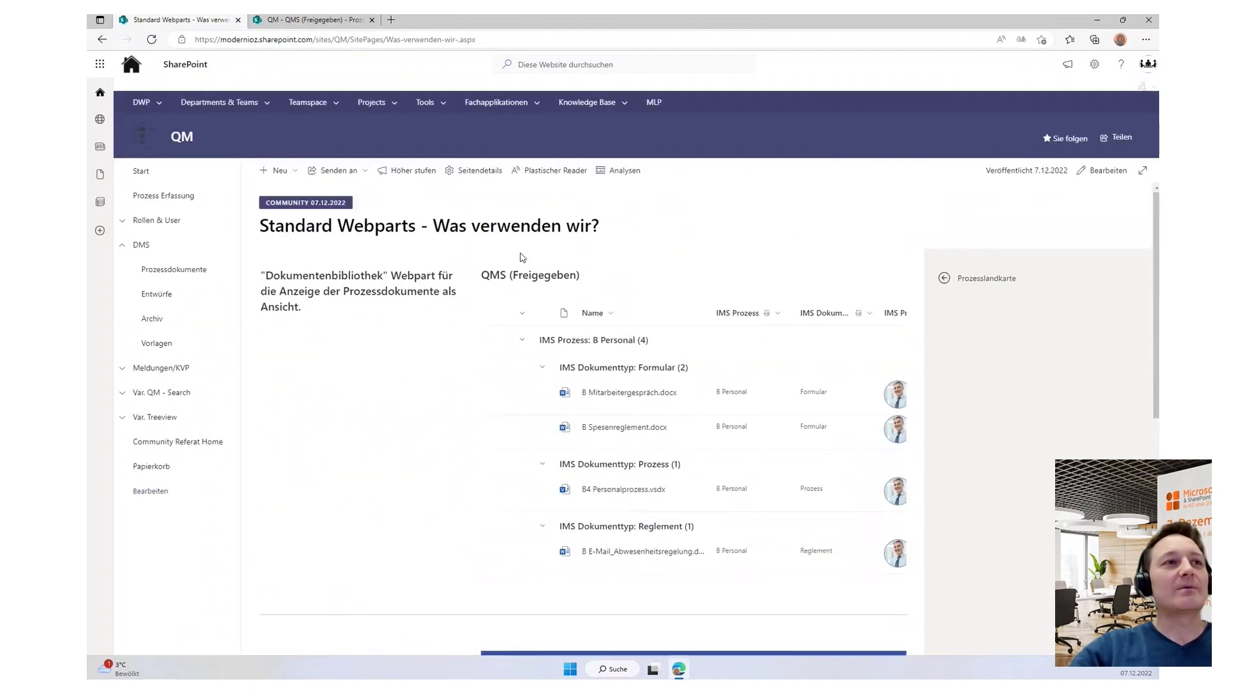
{"action": "left_click", "coordinate": [178, 442]}
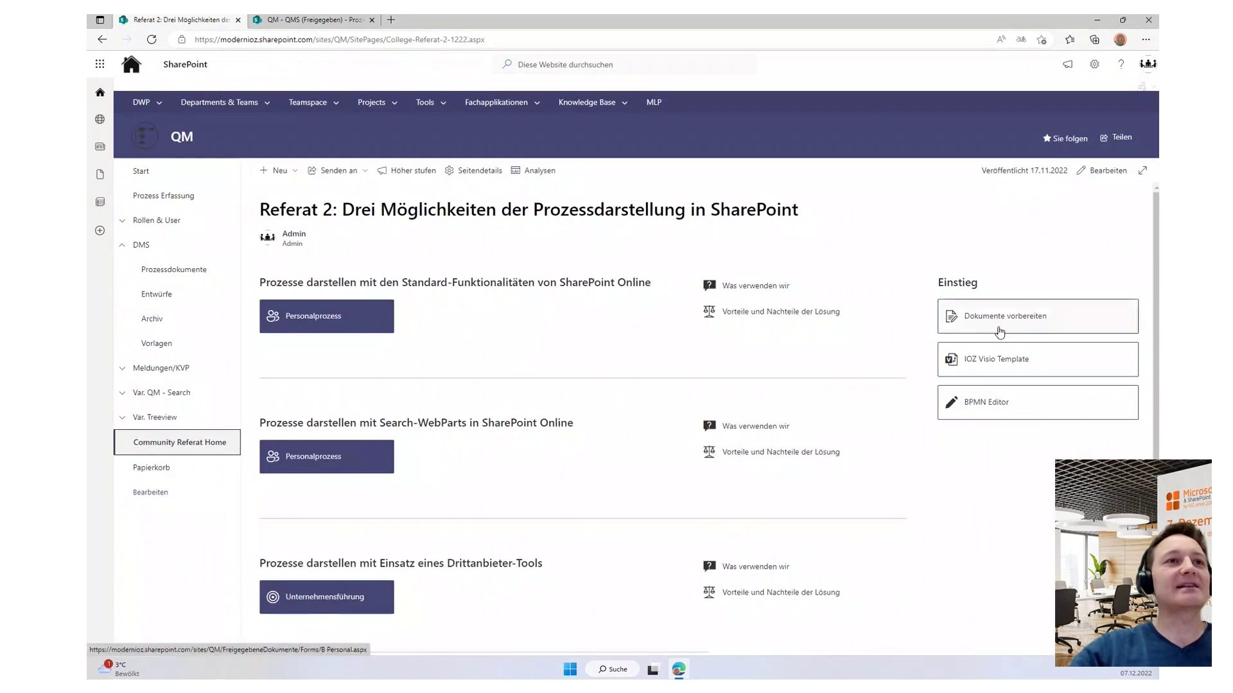
{"action": "left_click", "coordinate": [306, 320]}
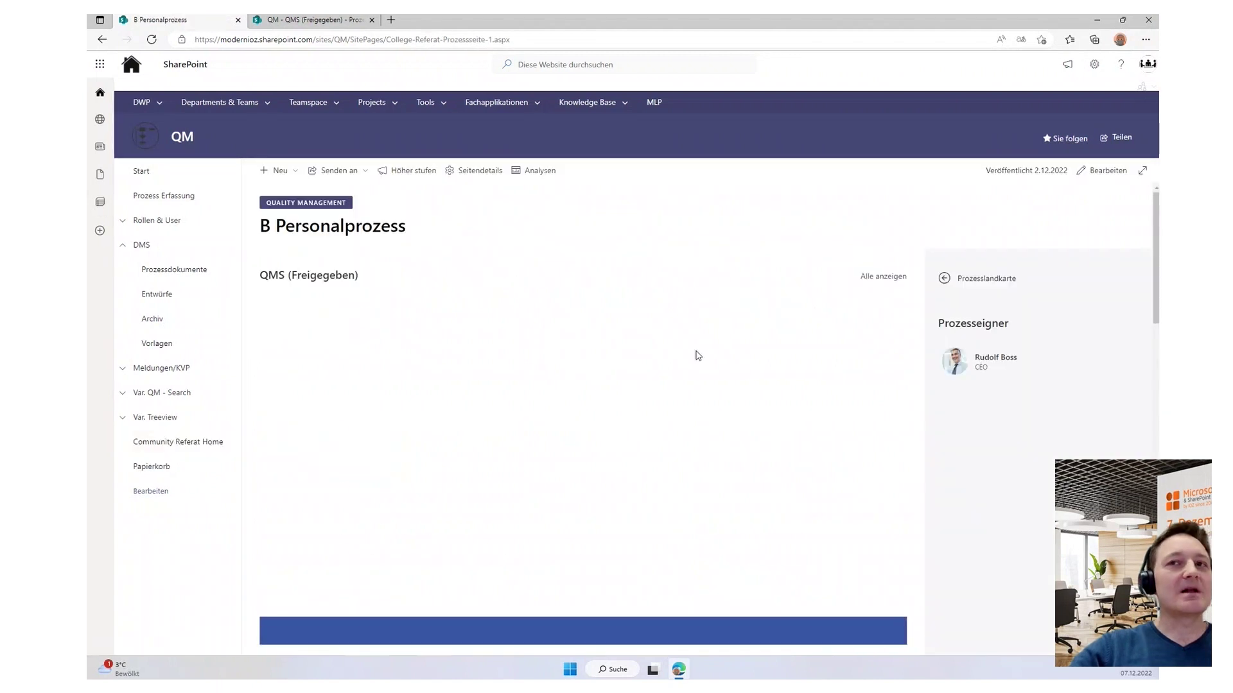
Look through the B Personalprozess page and view the Prozesseigner's contact card.
{"action": "scroll", "coordinate": [722, 354], "scroll_direction": "down", "scroll_amount": 10}
{"action": "scroll", "coordinate": [319, 316], "scroll_direction": "up", "scroll_amount": 5}
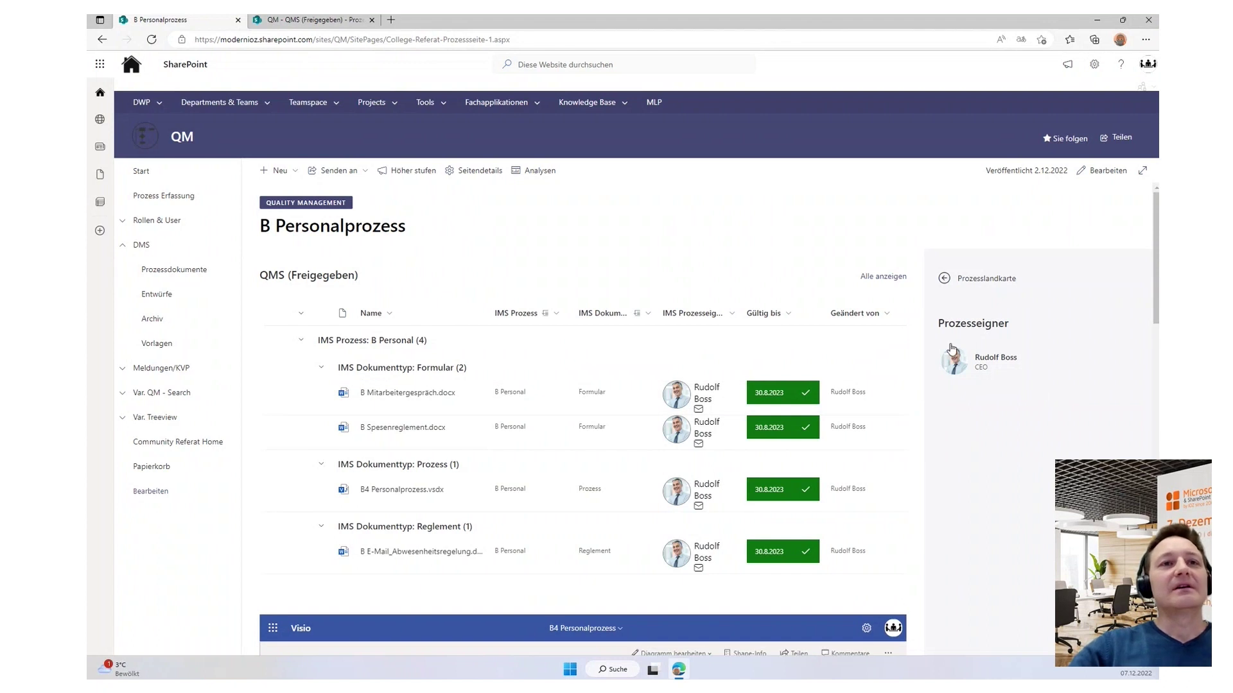
{"action": "mouse_move", "coordinate": [956, 369]}
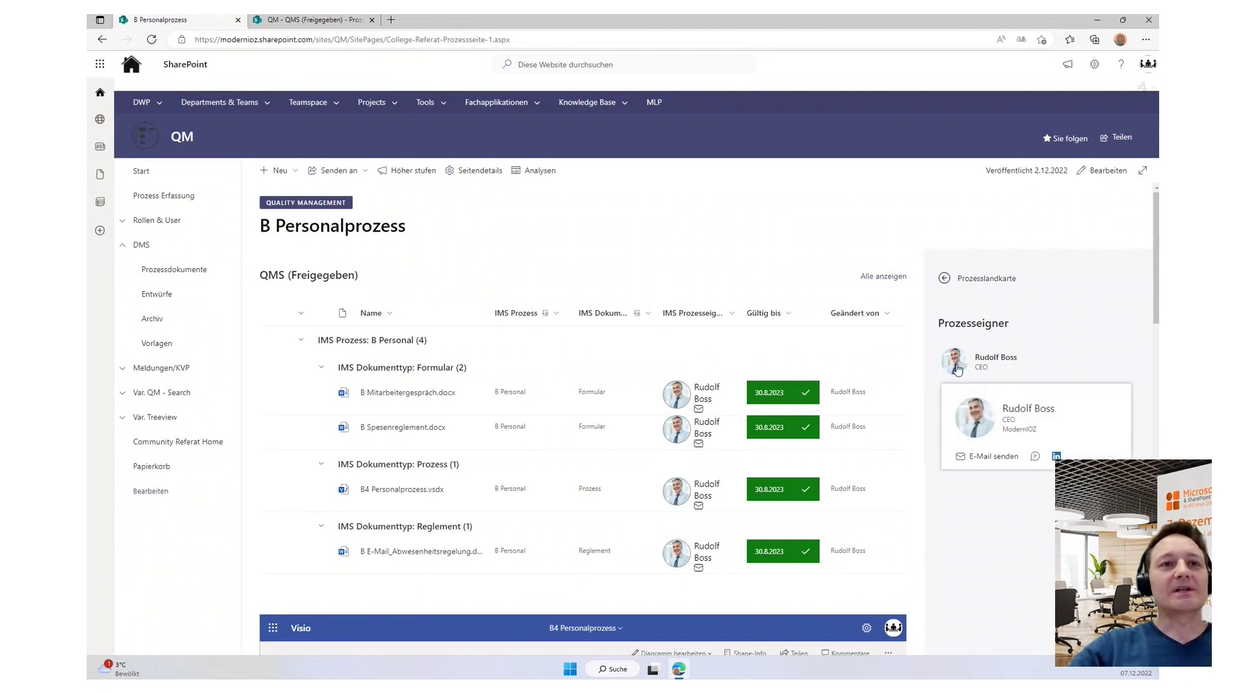
{"action": "left_click", "coordinate": [957, 370]}
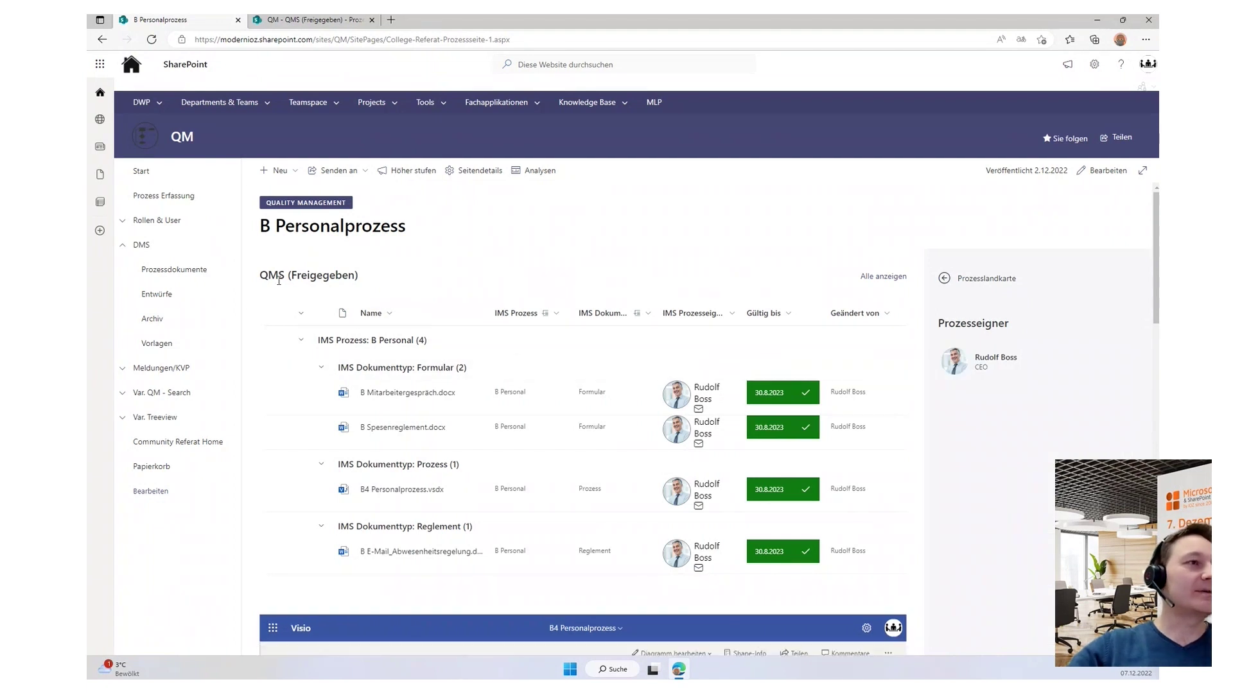
Examine the QMS (Freigegeben) document list and view the available actions for B Mitarbeitergespräch.docx.
{"action": "left_click_drag", "start_coordinate": [260, 276], "coordinate": [361, 277]}
{"action": "left_click", "coordinate": [554, 400]}
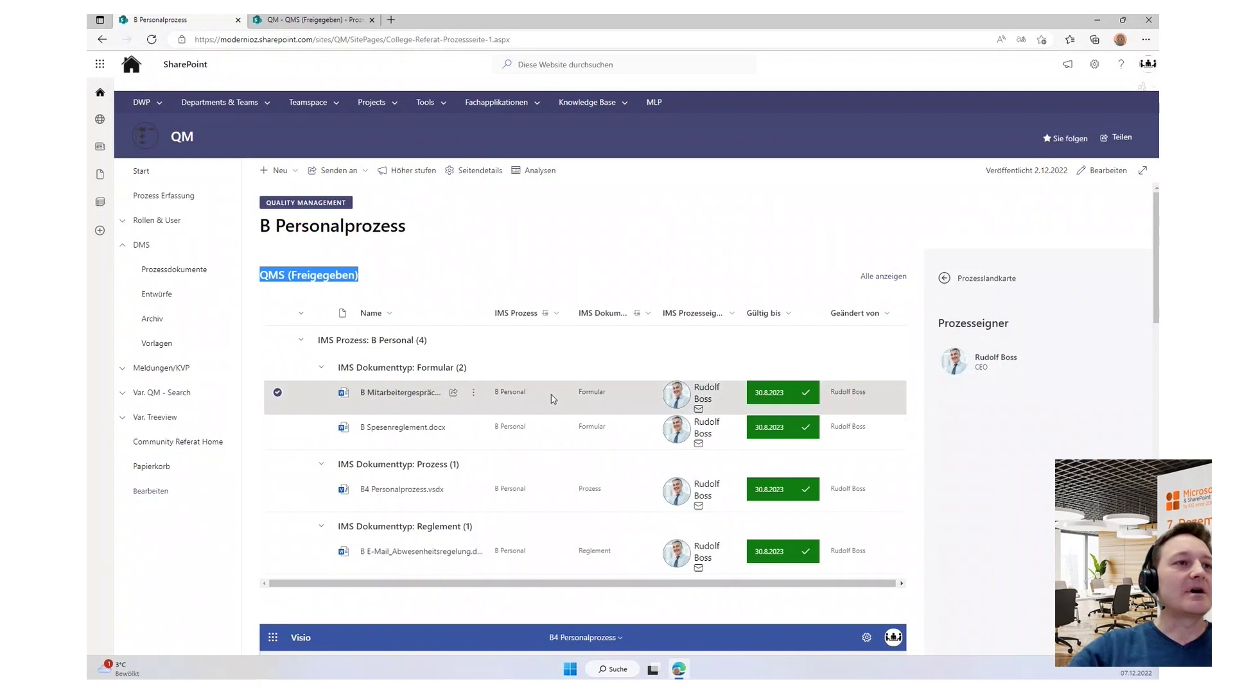
{"action": "left_click", "coordinate": [474, 393]}
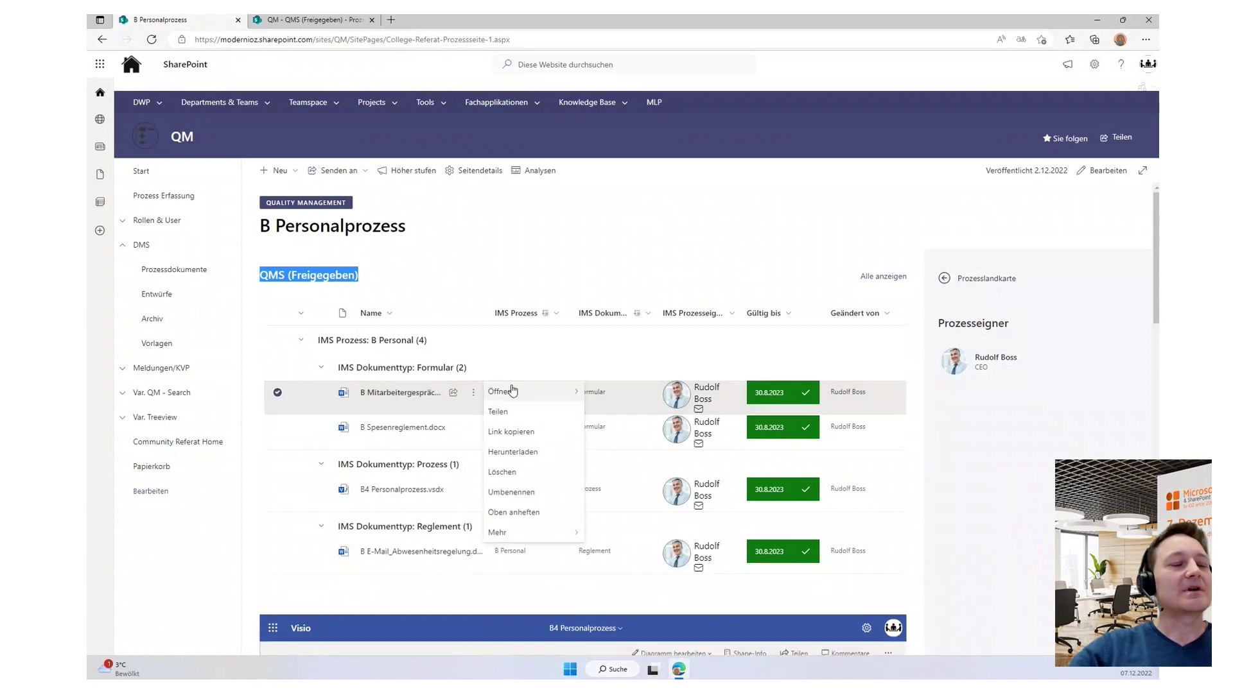
{"action": "mouse_move", "coordinate": [559, 403]}
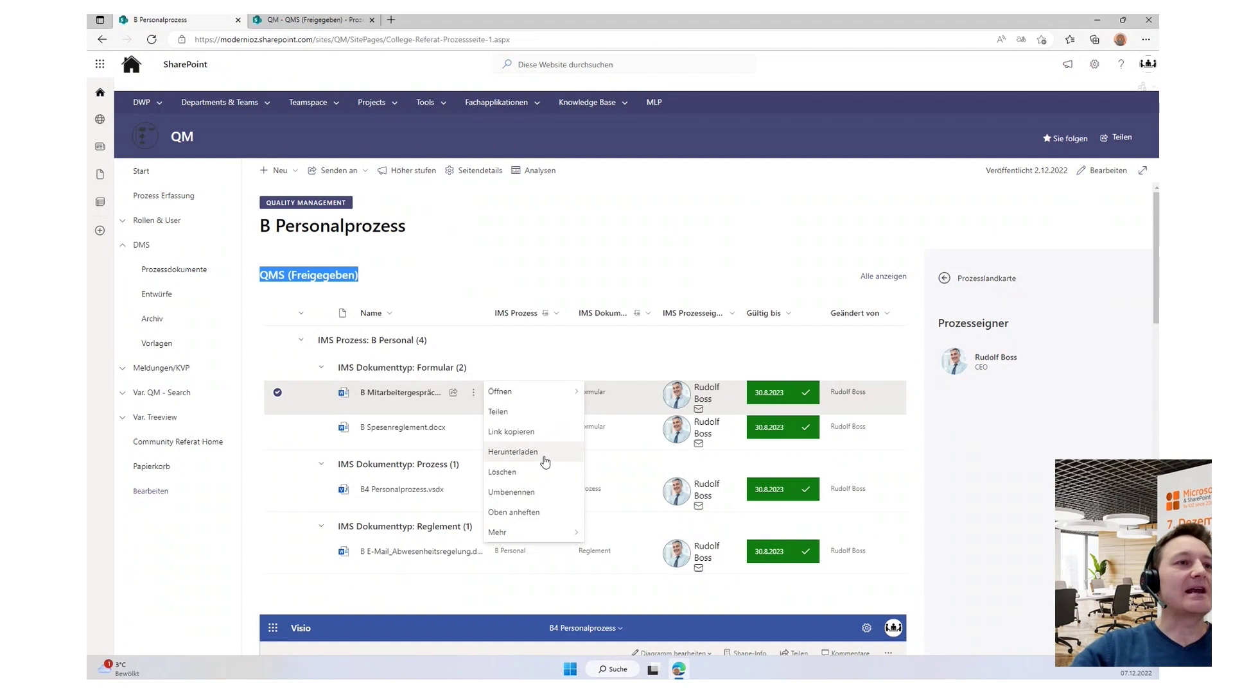
{"action": "left_click", "coordinate": [616, 405]}
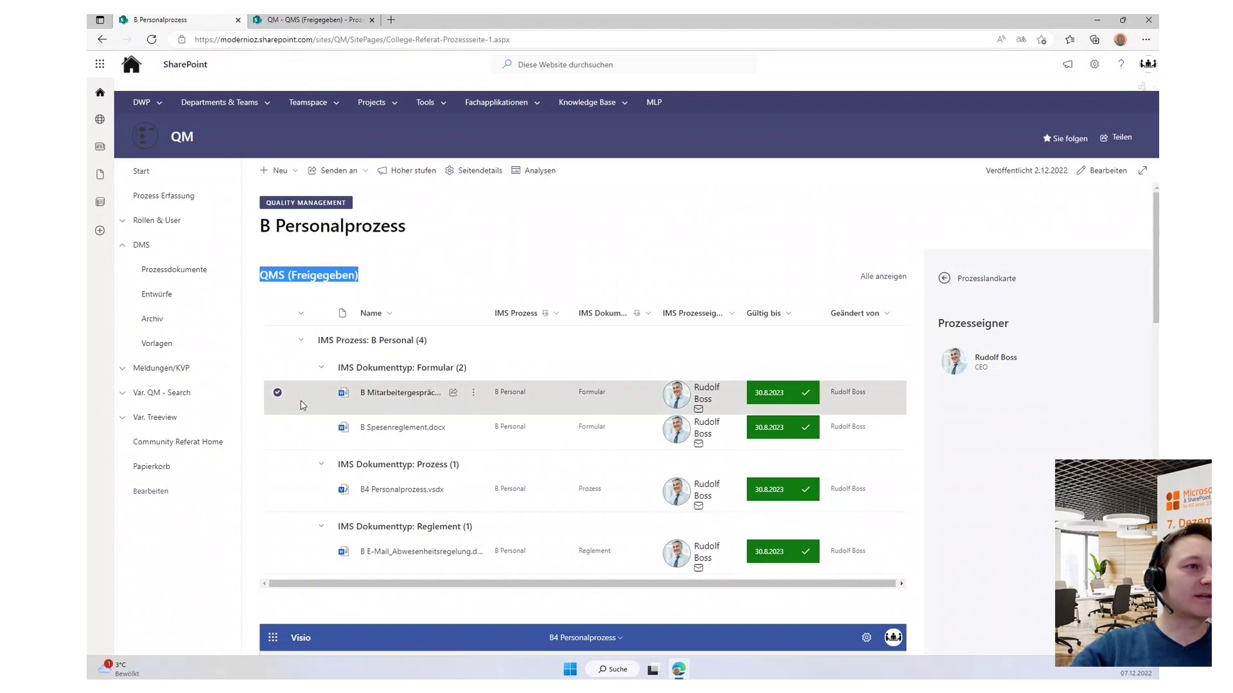
{"action": "left_click", "coordinate": [473, 392]}
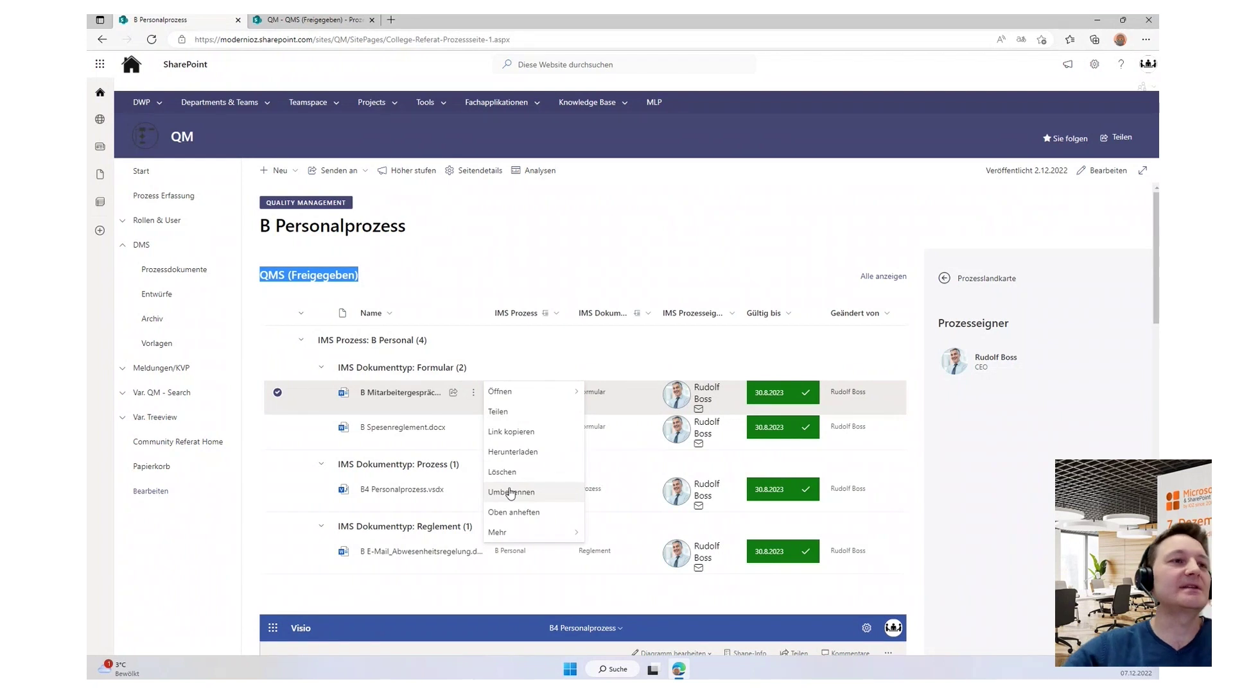
{"action": "left_click", "coordinate": [641, 394]}
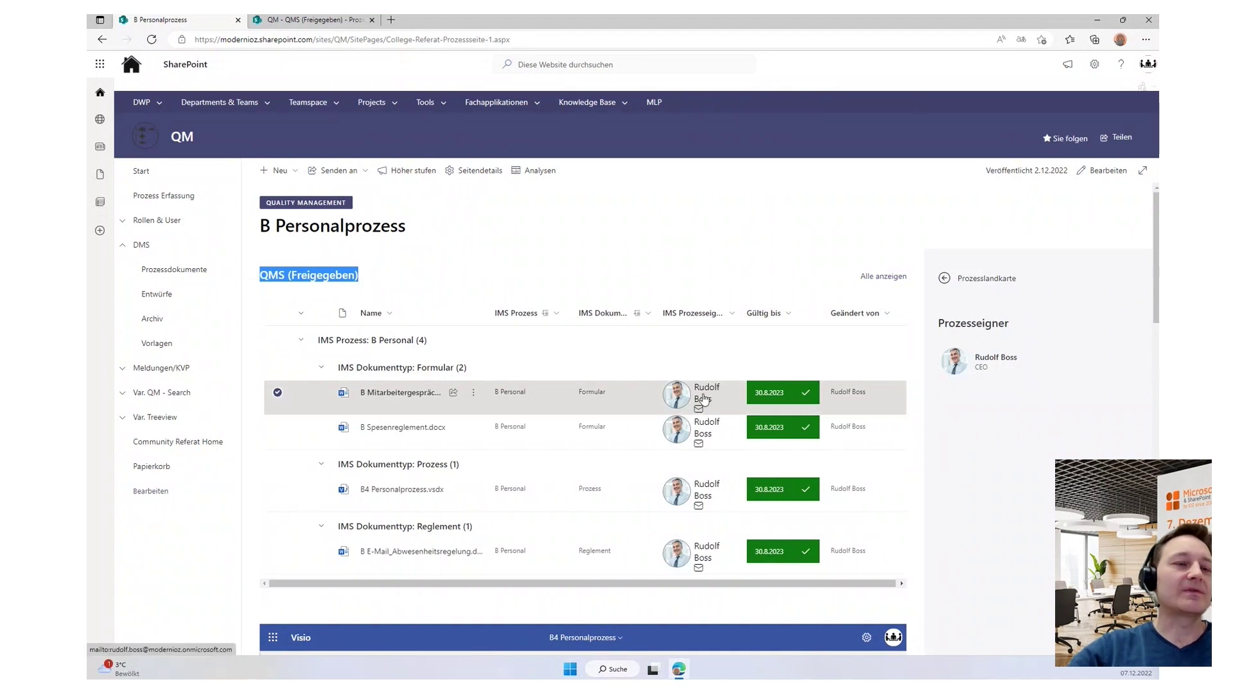
Look through the Personalgewinnung page of the embedded B4 Personalprozess Visio diagram from start to end.
{"action": "scroll", "coordinate": [692, 394], "scroll_direction": "down", "scroll_amount": 1}
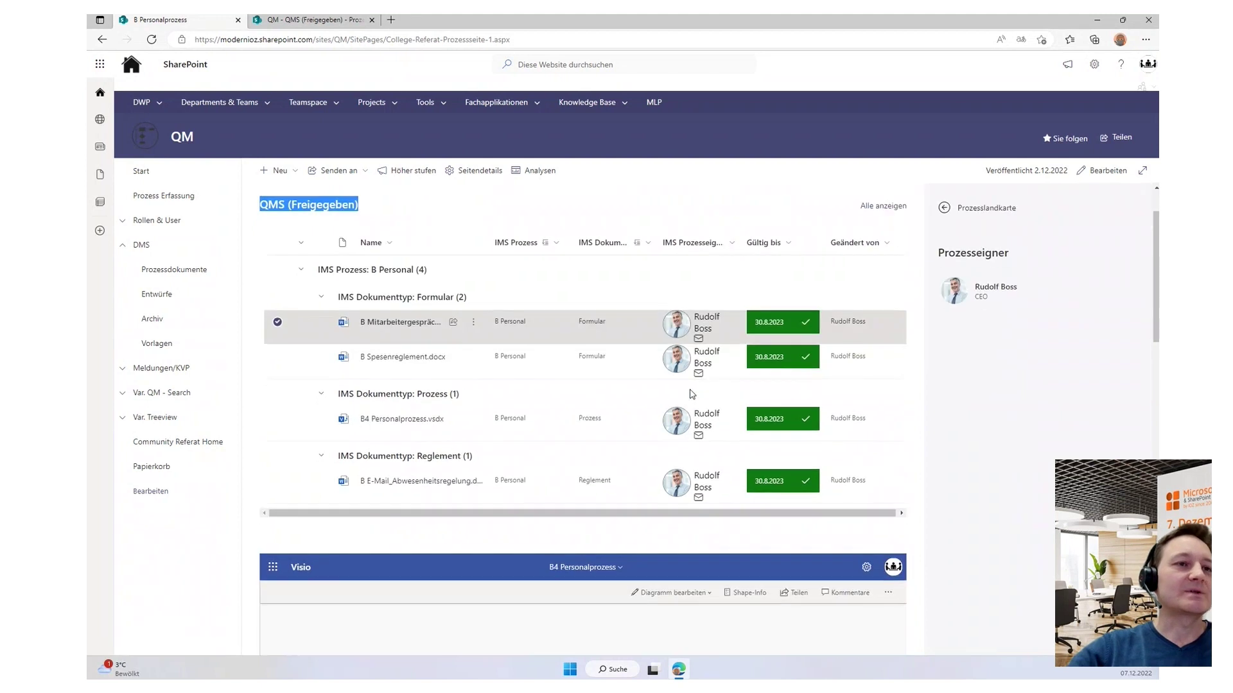
{"action": "scroll", "coordinate": [692, 393], "scroll_direction": "down", "scroll_amount": 5}
{"action": "scroll", "coordinate": [1013, 386], "scroll_direction": "down", "scroll_amount": 5}
{"action": "scroll", "coordinate": [1012, 390], "scroll_direction": "down", "scroll_amount": 1}
{"action": "scroll", "coordinate": [988, 395], "scroll_direction": "down", "scroll_amount": 6}
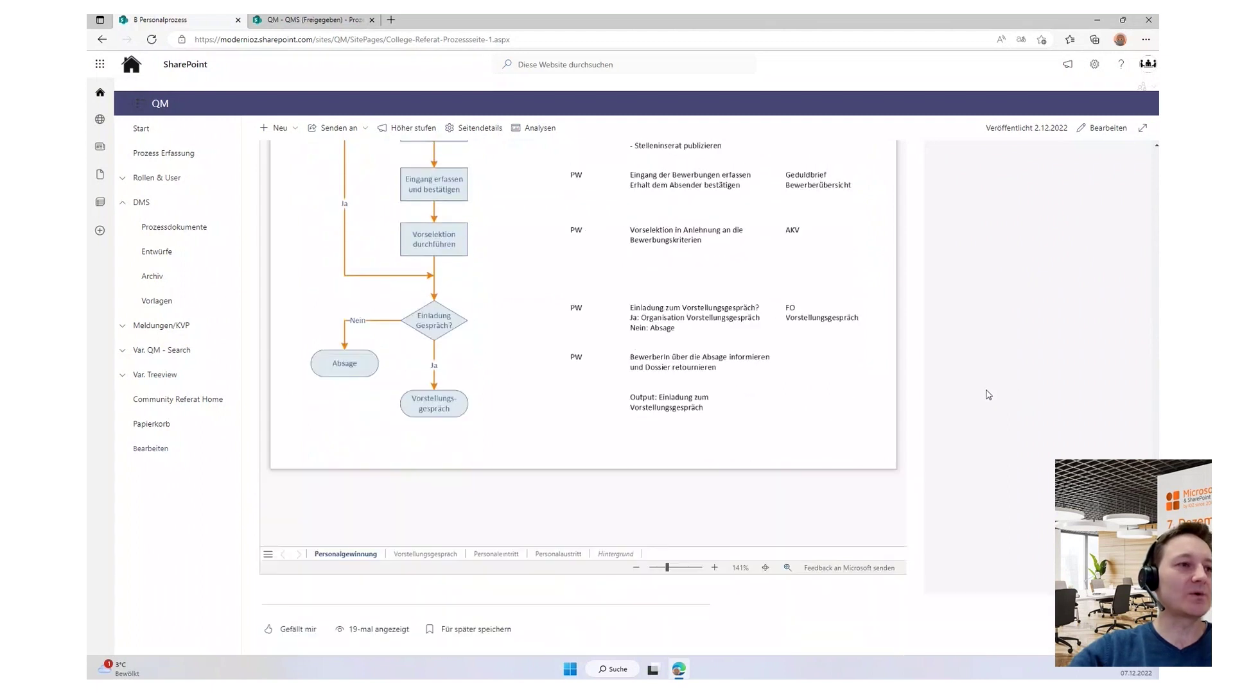
{"action": "scroll", "coordinate": [989, 404], "scroll_direction": "up", "scroll_amount": 15}
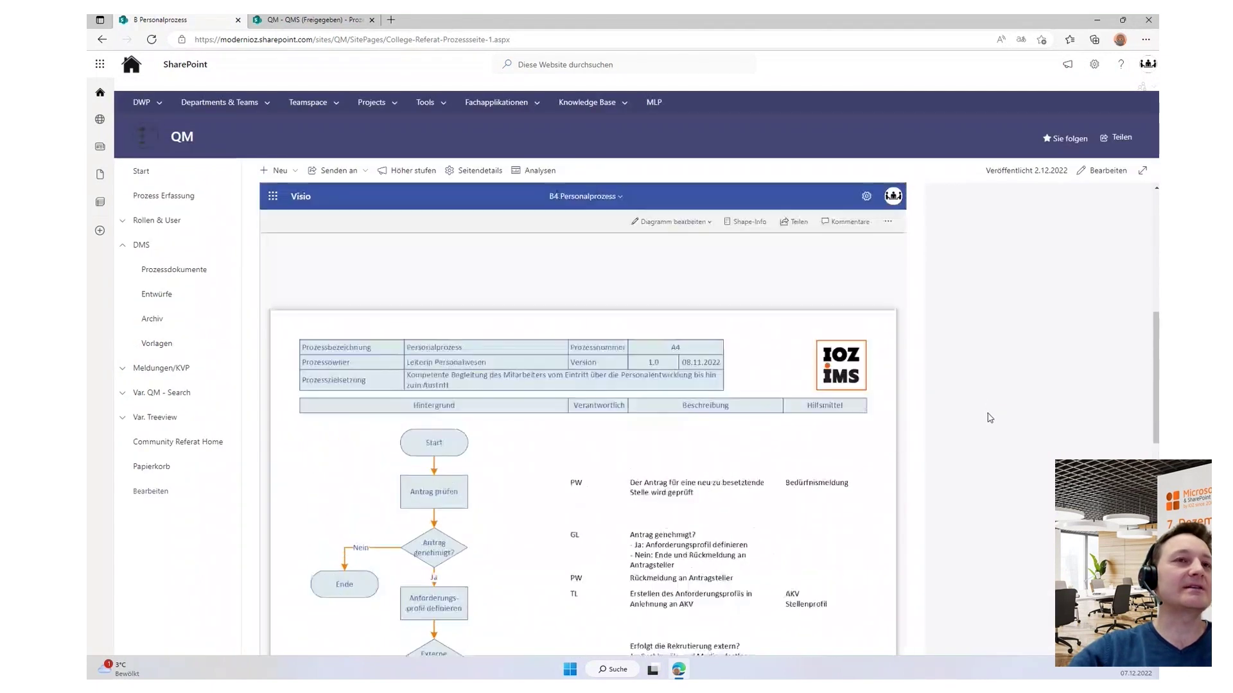
{"action": "scroll", "coordinate": [989, 417], "scroll_direction": "down", "scroll_amount": 3}
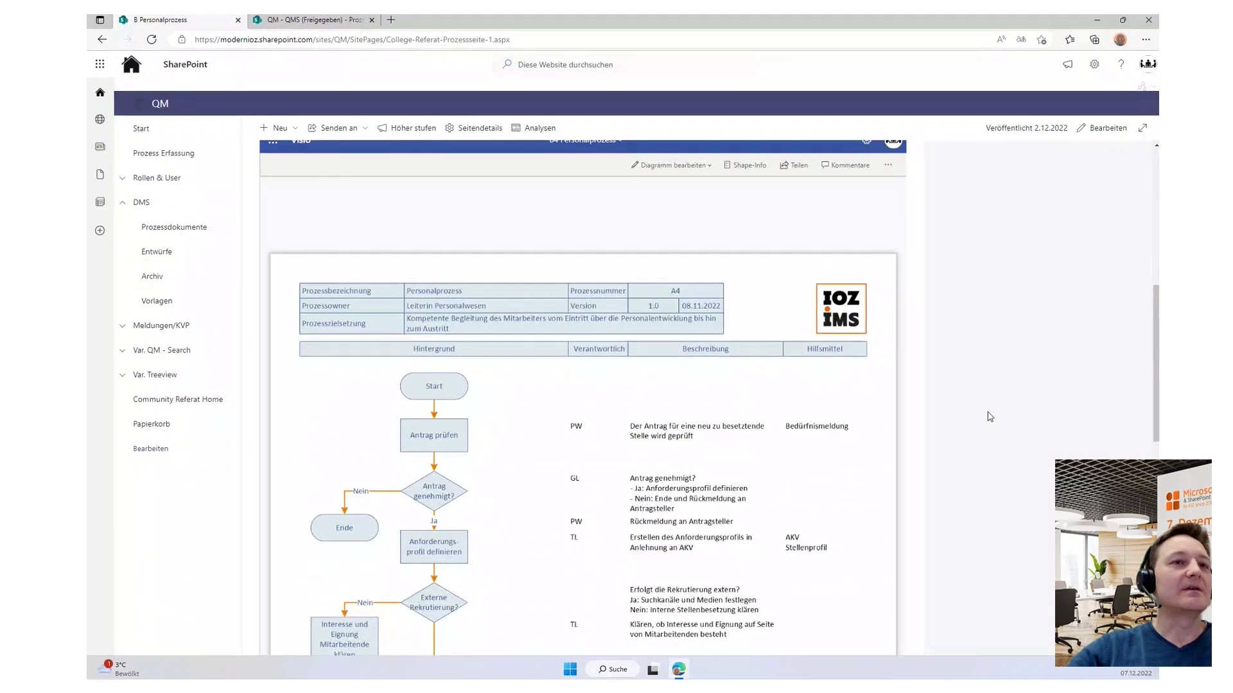
{"action": "scroll", "coordinate": [989, 417], "scroll_direction": "down", "scroll_amount": 7}
{"action": "scroll", "coordinate": [989, 420], "scroll_direction": "up", "scroll_amount": 2}
{"action": "scroll", "coordinate": [987, 421], "scroll_direction": "down", "scroll_amount": 5}
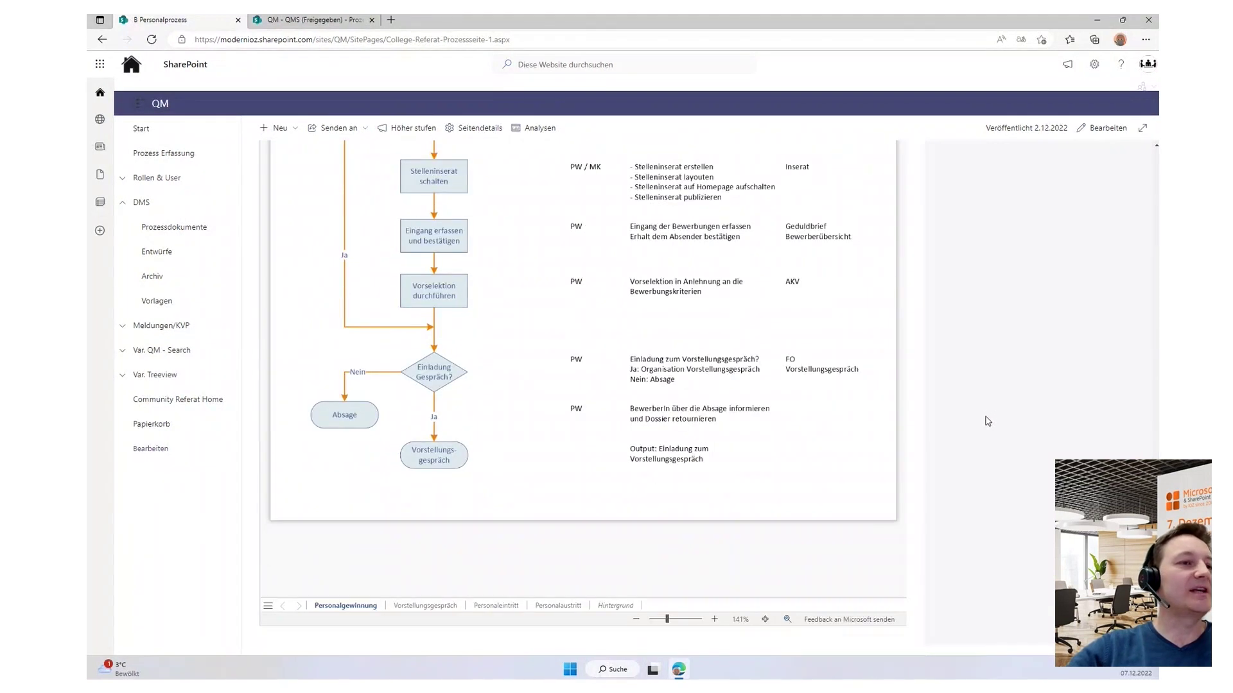
{"action": "scroll", "coordinate": [988, 421], "scroll_direction": "up", "scroll_amount": 4}
{"action": "scroll", "coordinate": [988, 422], "scroll_direction": "up", "scroll_amount": 2}
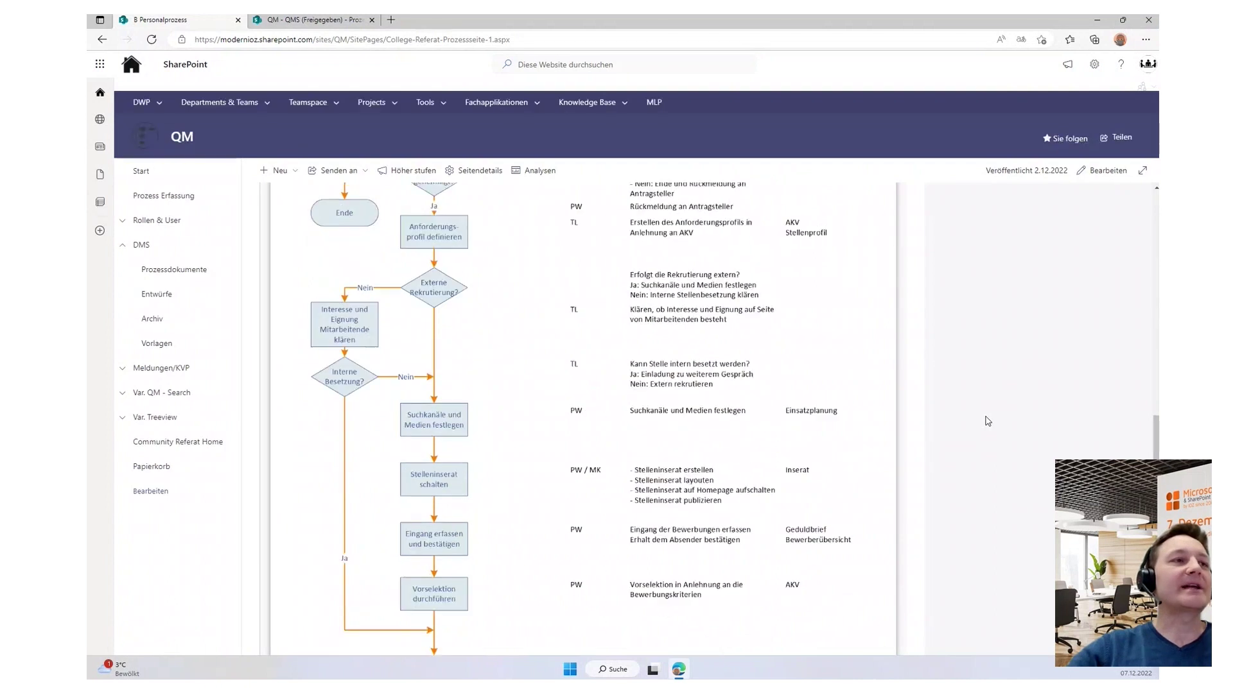
{"action": "scroll", "coordinate": [692, 411], "scroll_direction": "down", "scroll_amount": 4}
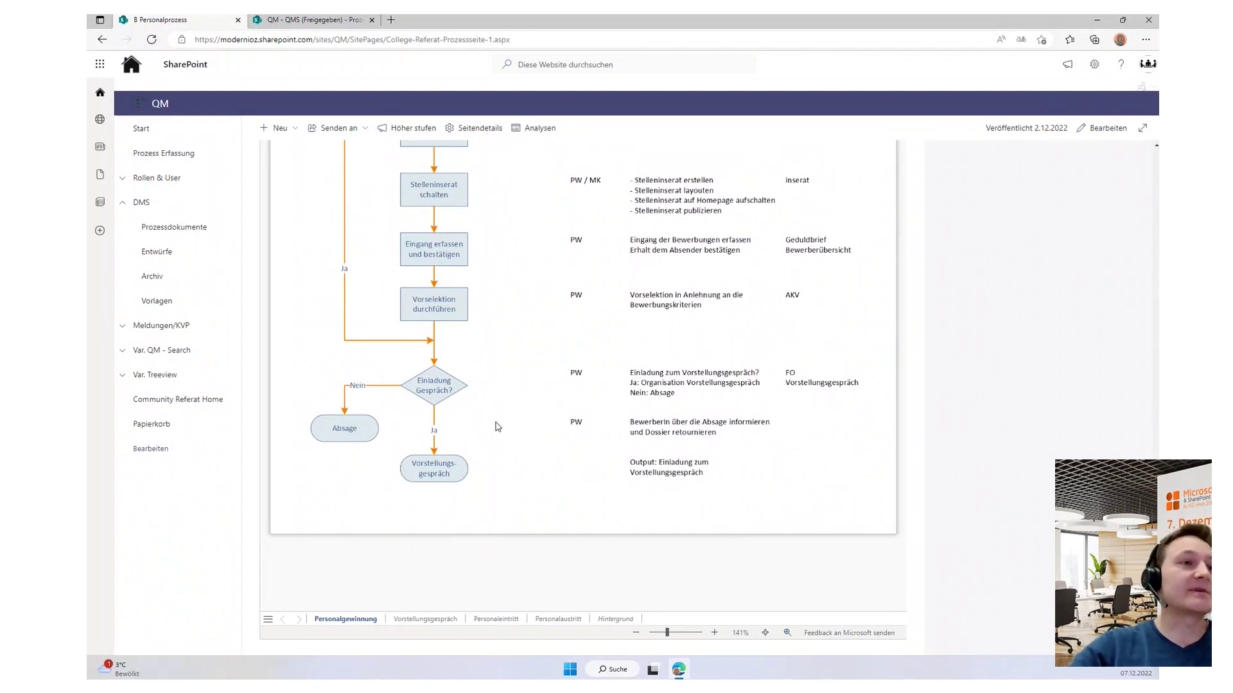
{"action": "scroll", "coordinate": [549, 376], "scroll_direction": "up", "scroll_amount": 10}
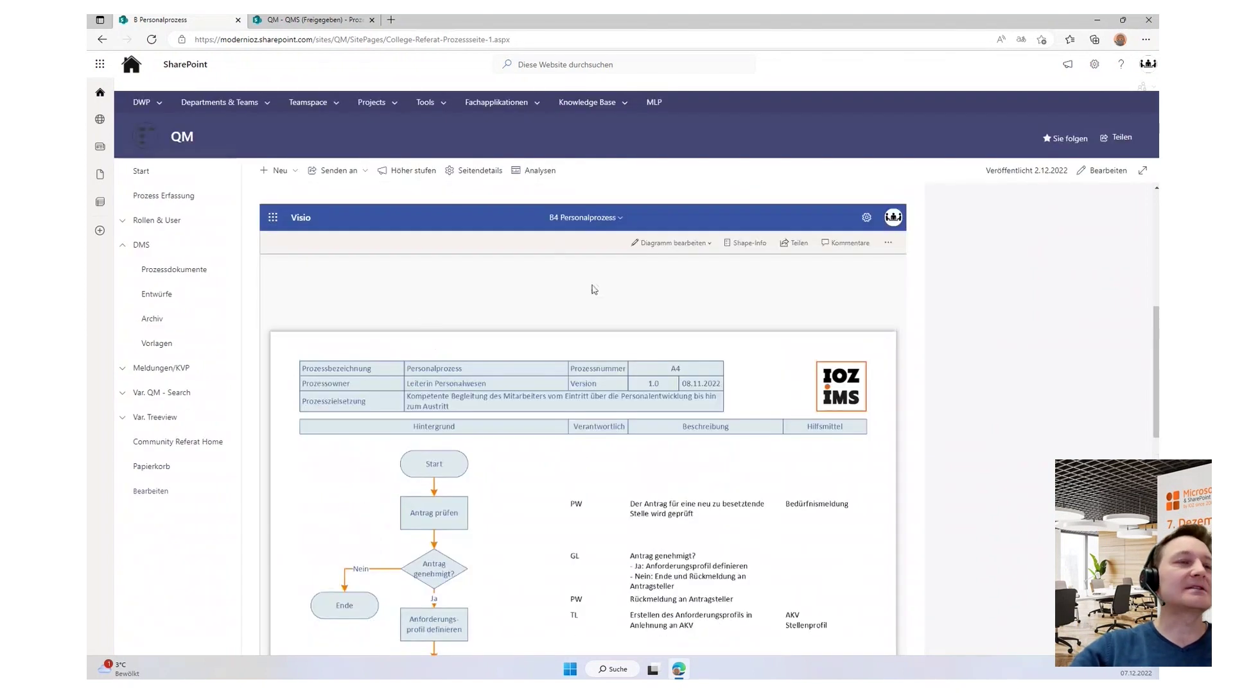
View the file name and storage location of the embedded B4 Personalprozess diagram.
{"action": "left_click", "coordinate": [583, 218]}
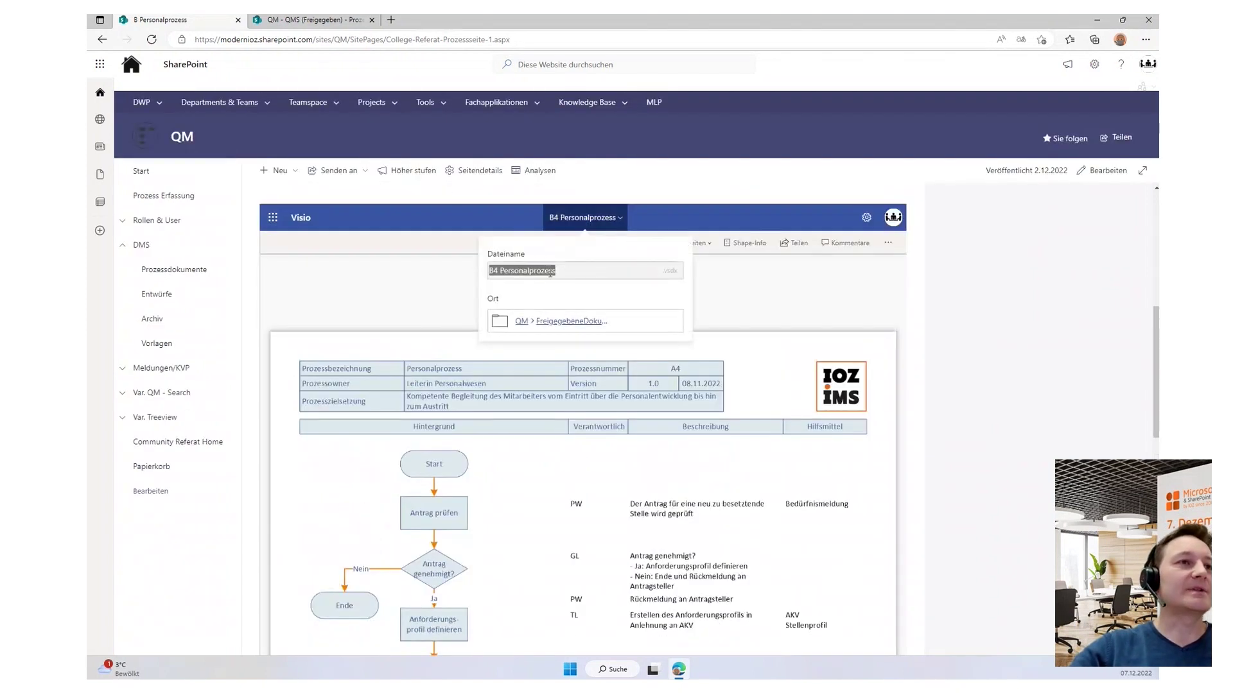
{"action": "left_click", "coordinate": [500, 271]}
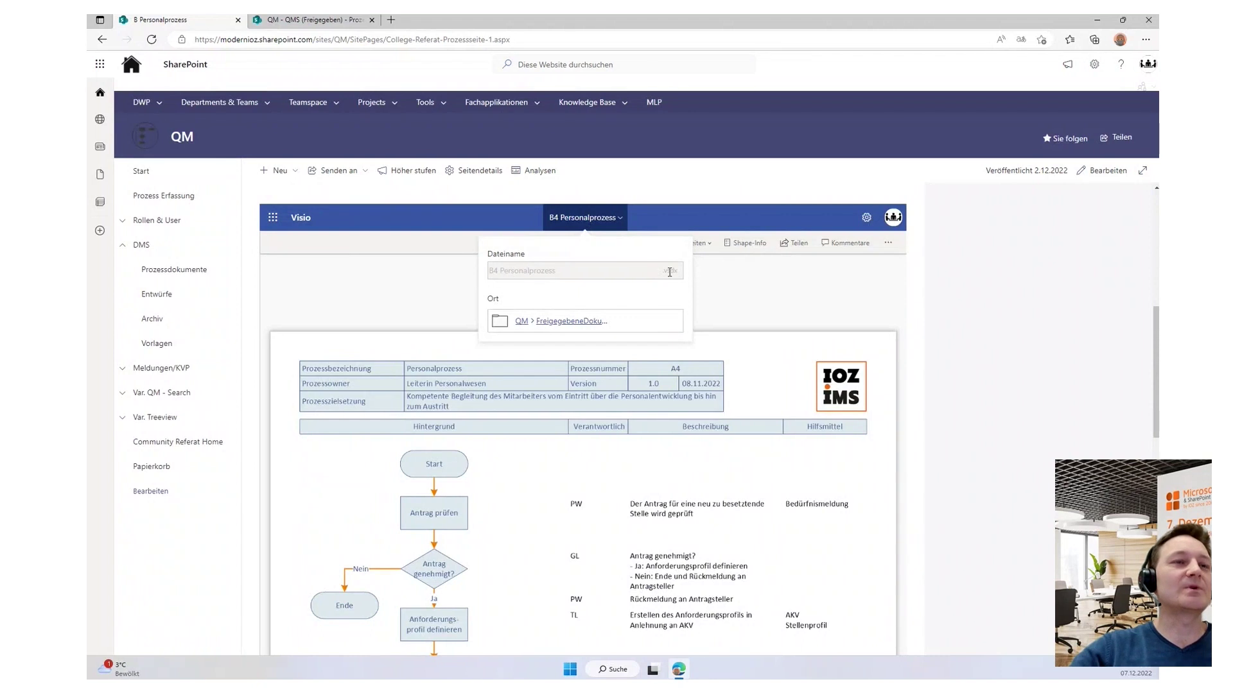
{"action": "left_click", "coordinate": [412, 305]}
Display the Vorstellungsgespräch page and the Personaleintritt page of the embedded Visio diagram.
{"action": "scroll", "coordinate": [452, 472], "scroll_direction": "down", "scroll_amount": 10}
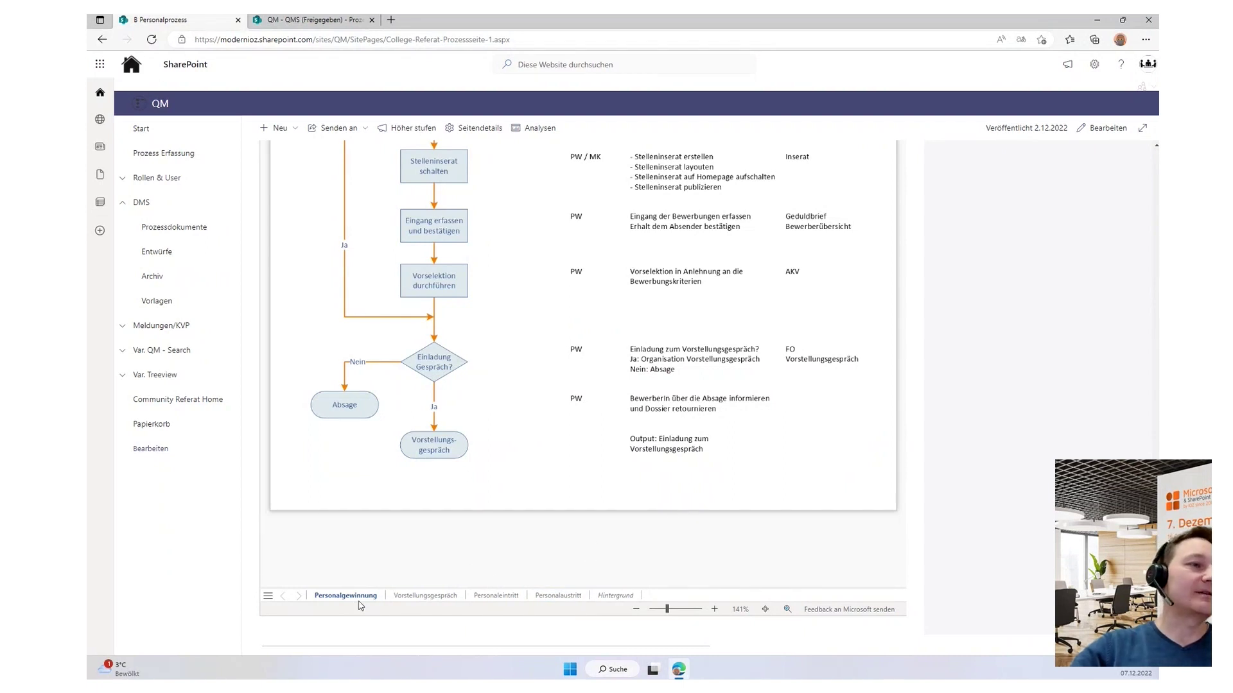
{"action": "left_click", "coordinate": [418, 596]}
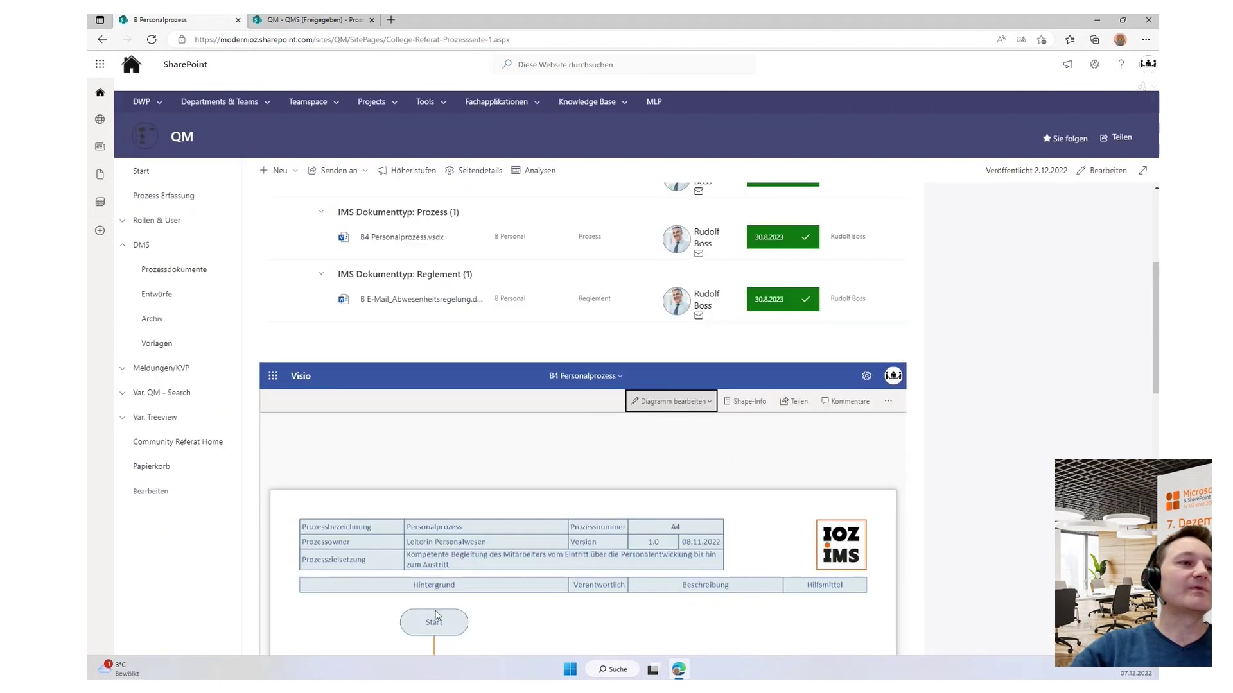
{"action": "scroll", "coordinate": [496, 549], "scroll_direction": "down", "scroll_amount": 3}
{"action": "scroll", "coordinate": [544, 460], "scroll_direction": "down", "scroll_amount": 10}
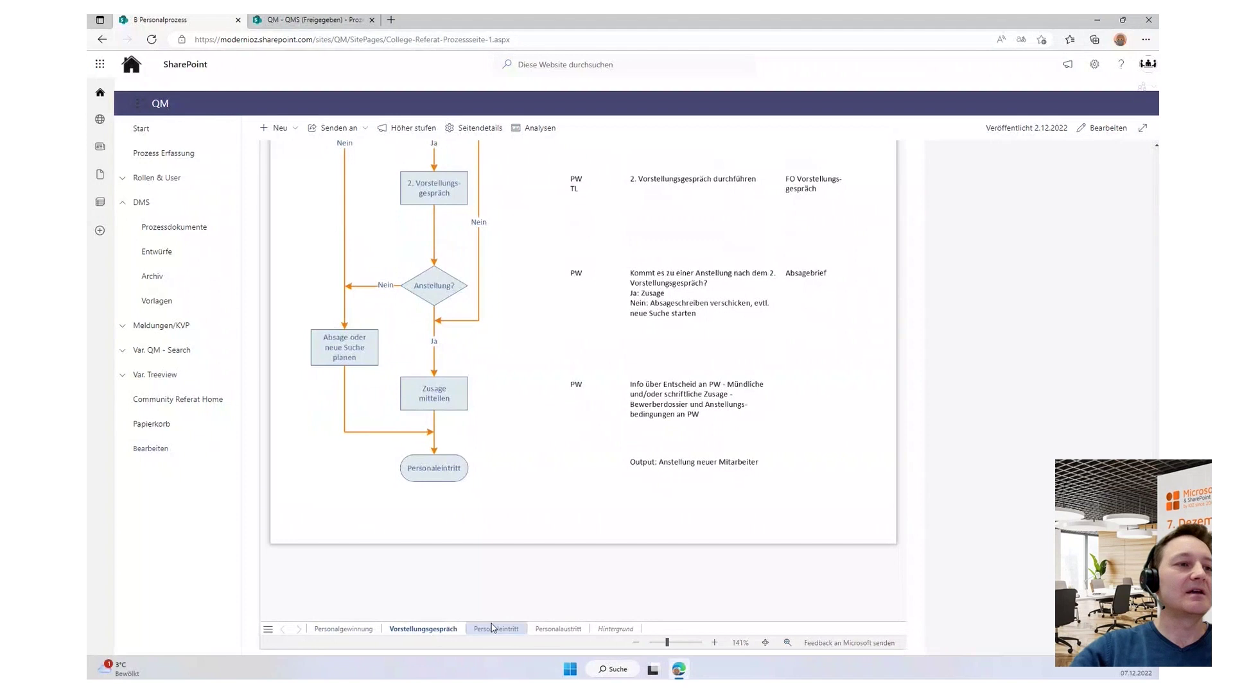
{"action": "left_click", "coordinate": [491, 628]}
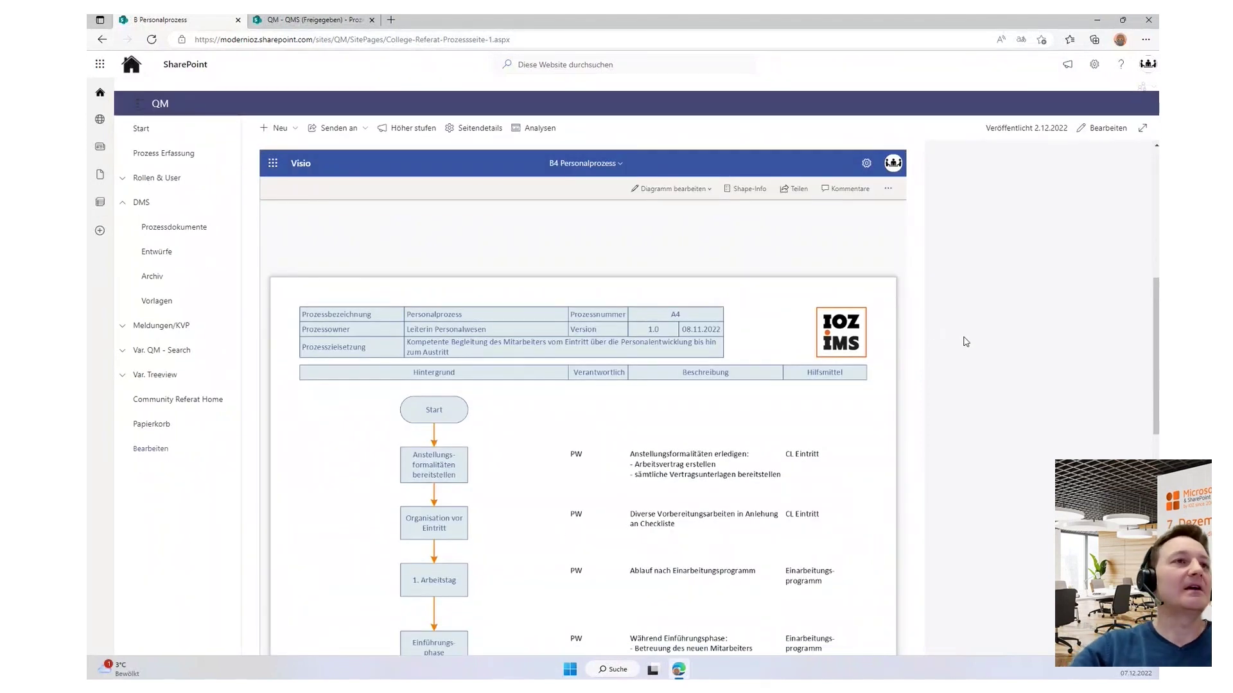
Review the document list, diagram and Prozesseigner section of the page, and clear the document selection.
{"action": "scroll", "coordinate": [966, 342], "scroll_direction": "up", "scroll_amount": 6}
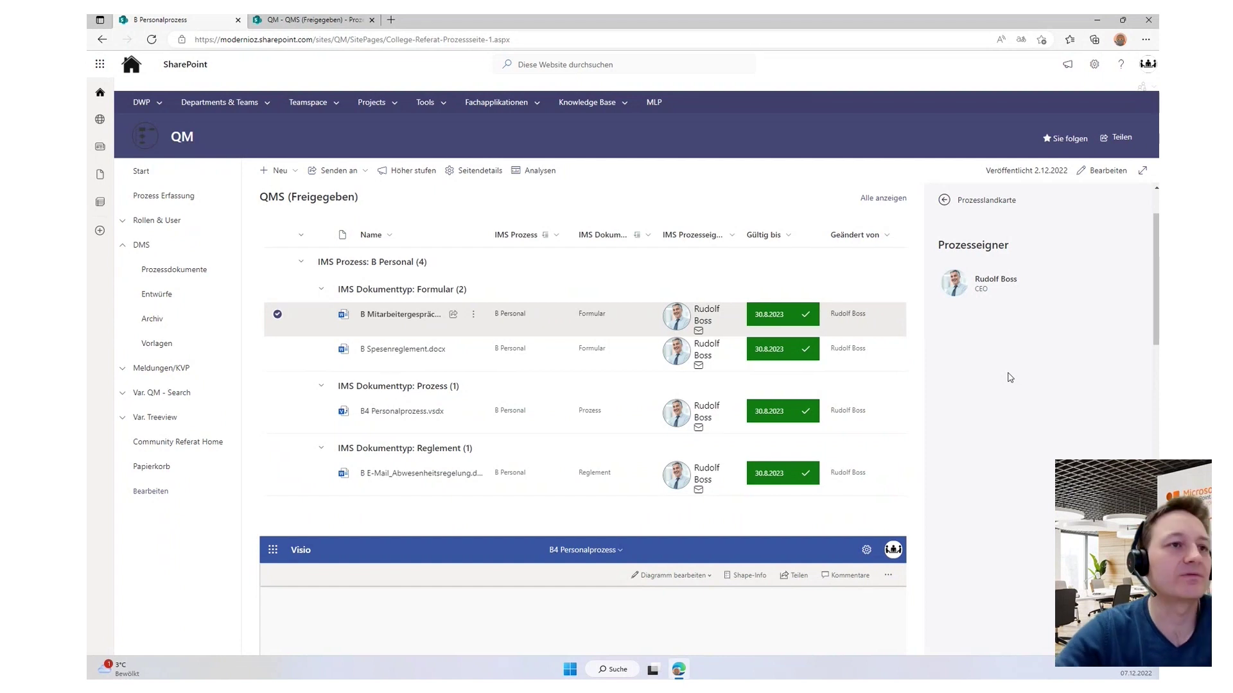
{"action": "scroll", "coordinate": [862, 414], "scroll_direction": "down", "scroll_amount": 4}
{"action": "scroll", "coordinate": [948, 437], "scroll_direction": "down", "scroll_amount": 1}
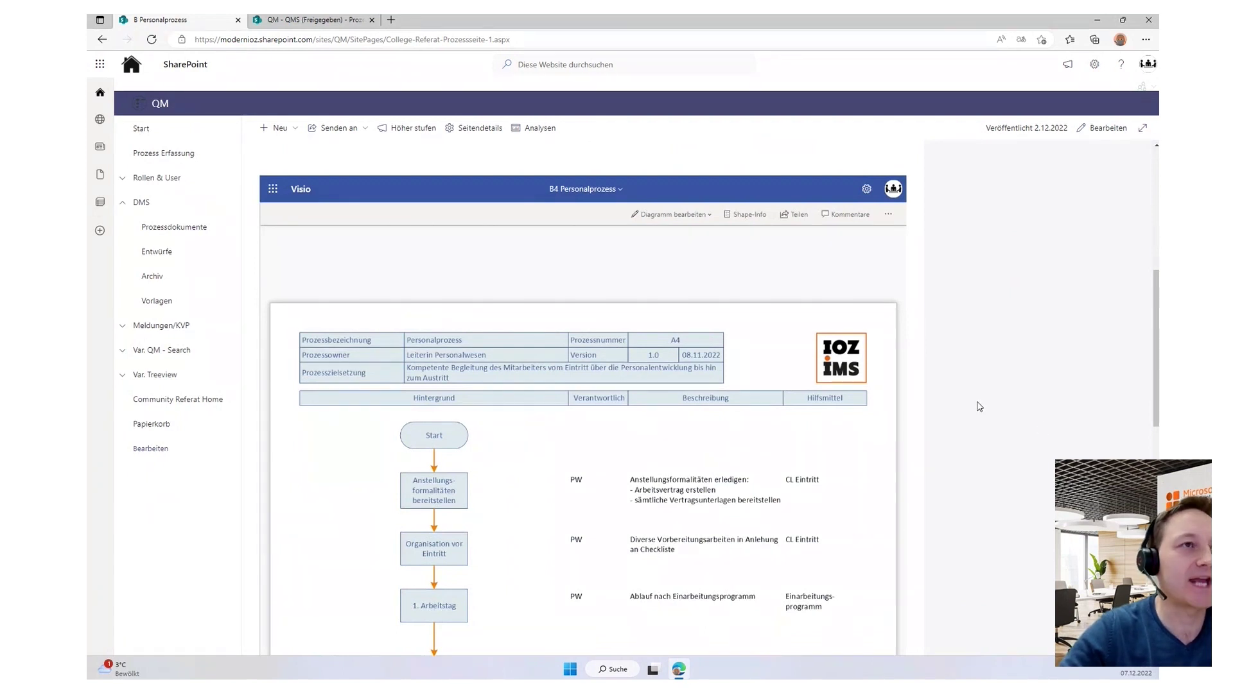
{"action": "scroll", "coordinate": [979, 407], "scroll_direction": "up", "scroll_amount": 4}
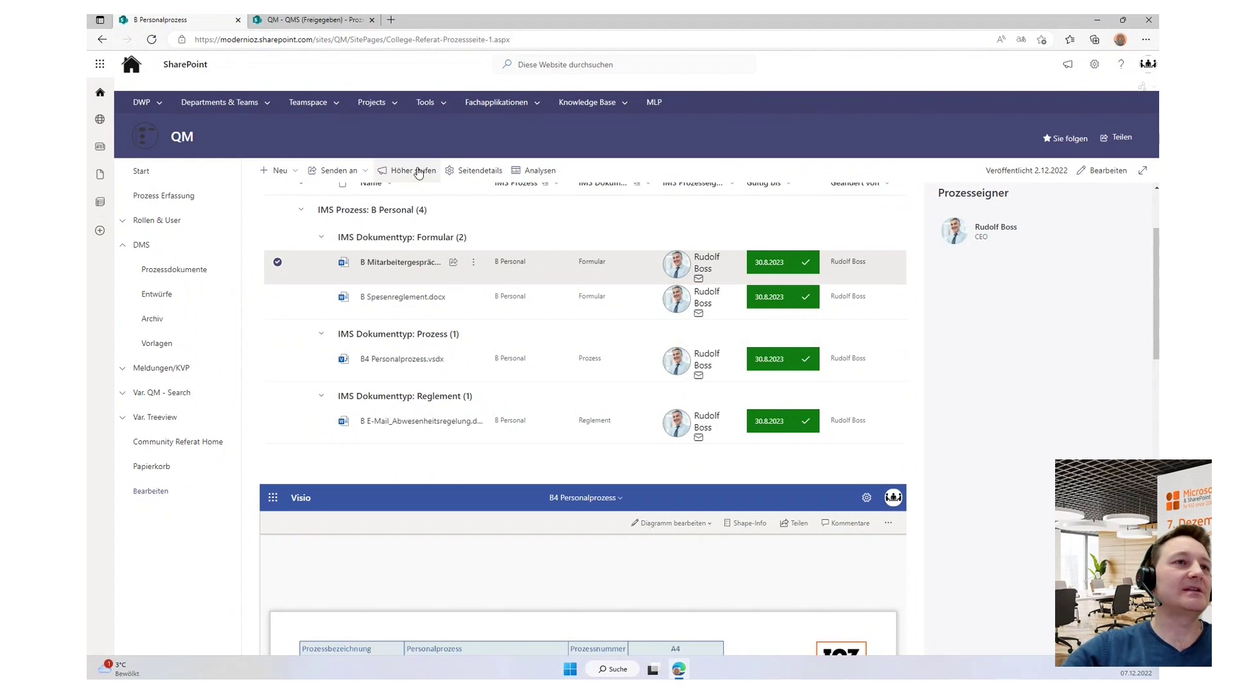
{"action": "left_click", "coordinate": [969, 319]}
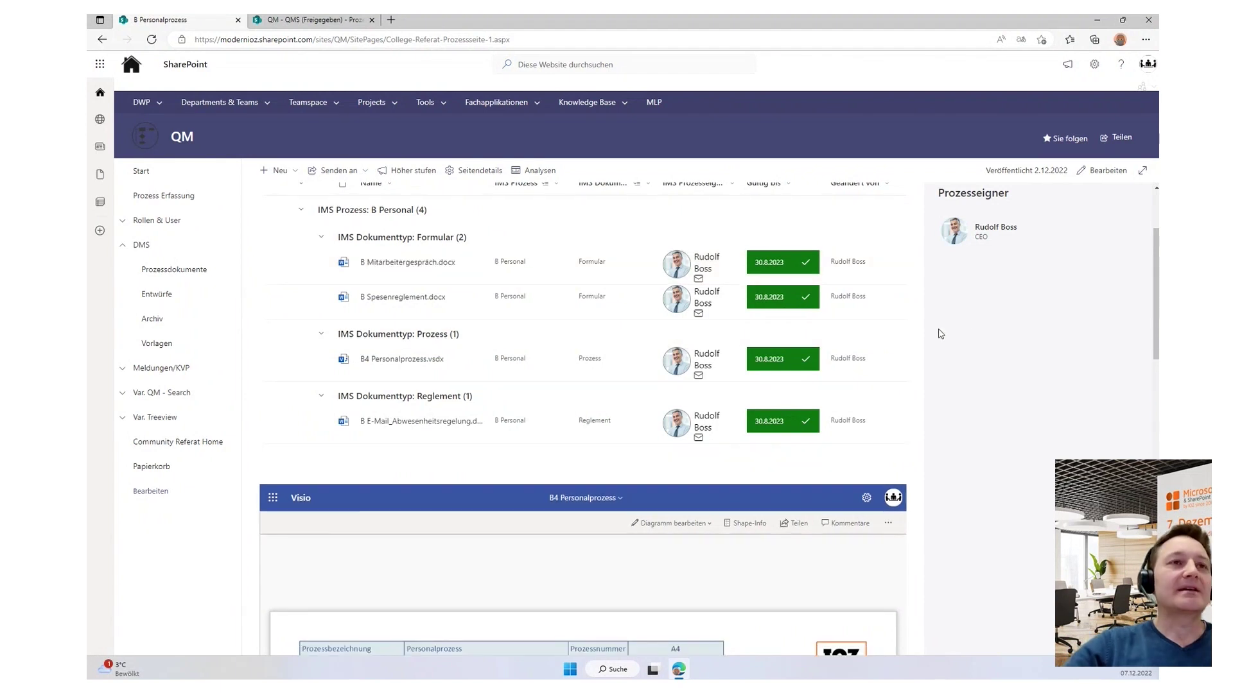
{"action": "scroll", "coordinate": [941, 334], "scroll_direction": "up", "scroll_amount": 2}
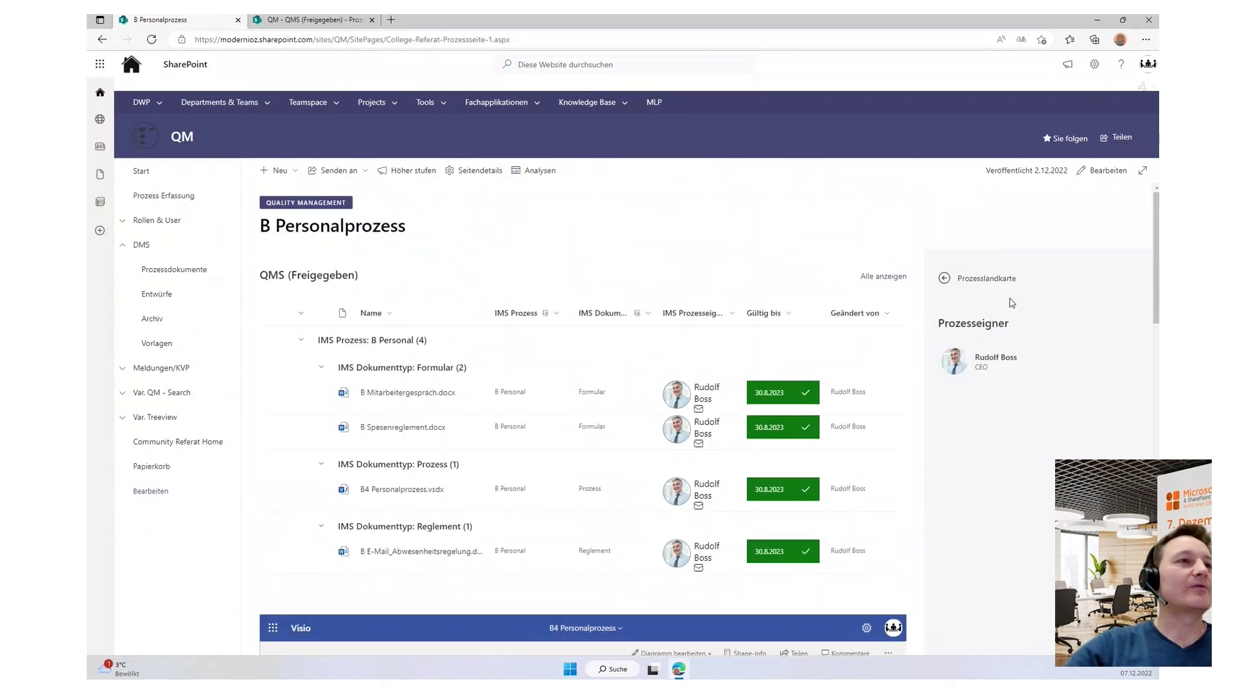
Return to the Referat 2 overview and read "Vorteile und Nachteile der Lösung" for the standard functionality approach.
{"action": "key", "text": "alt+Left"}
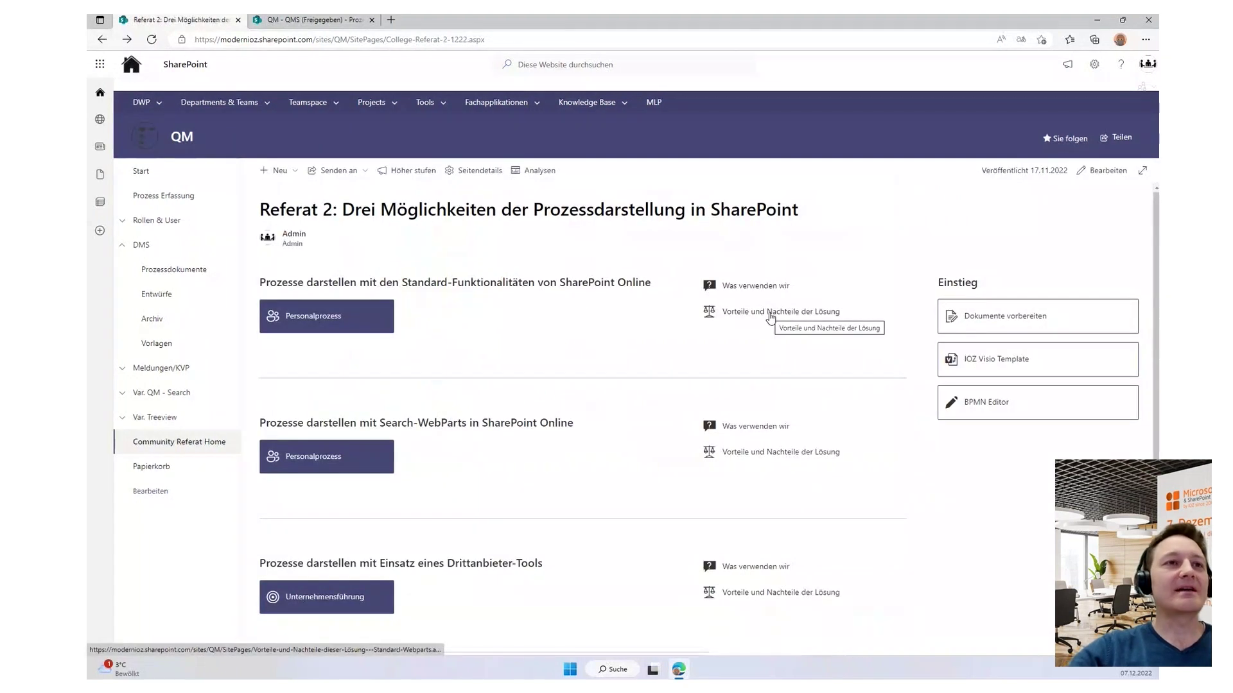
{"action": "left_click", "coordinate": [770, 317]}
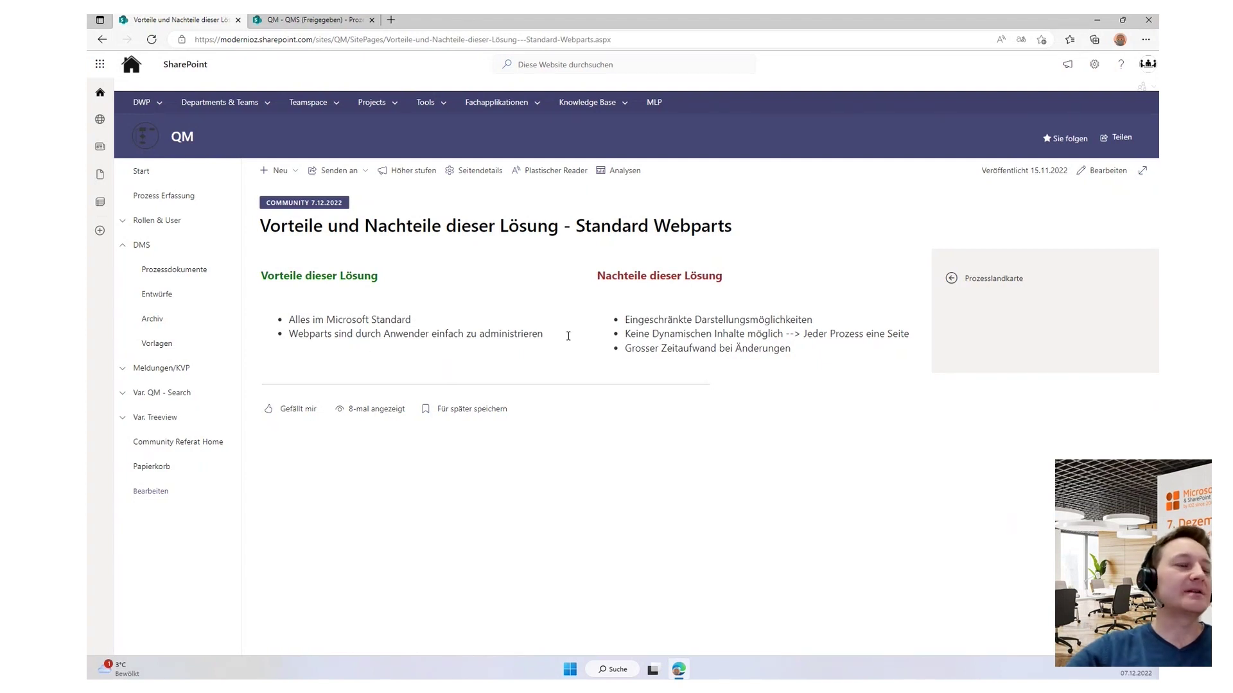
{"action": "double_click", "coordinate": [323, 335]}
{"action": "left_click", "coordinate": [413, 348]}
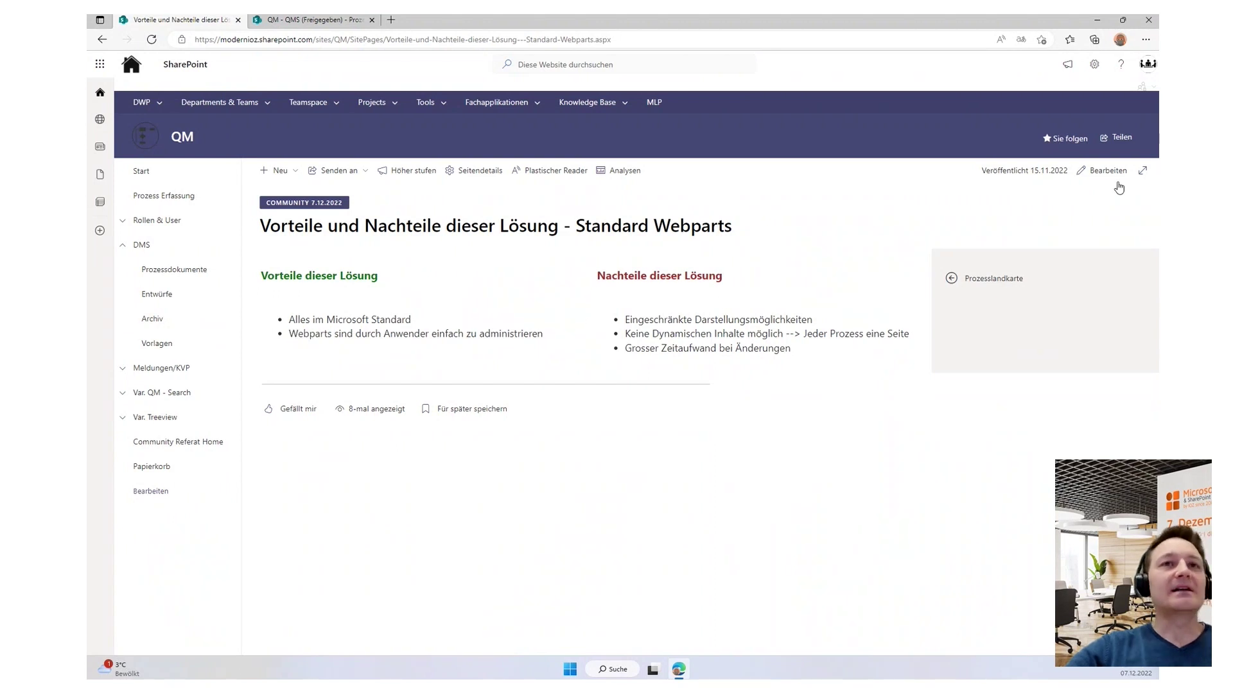
Examine the text formatting tools and Quicklinks layout options in the page's edit mode, and discard the changes.
{"action": "left_click", "coordinate": [1102, 172]}
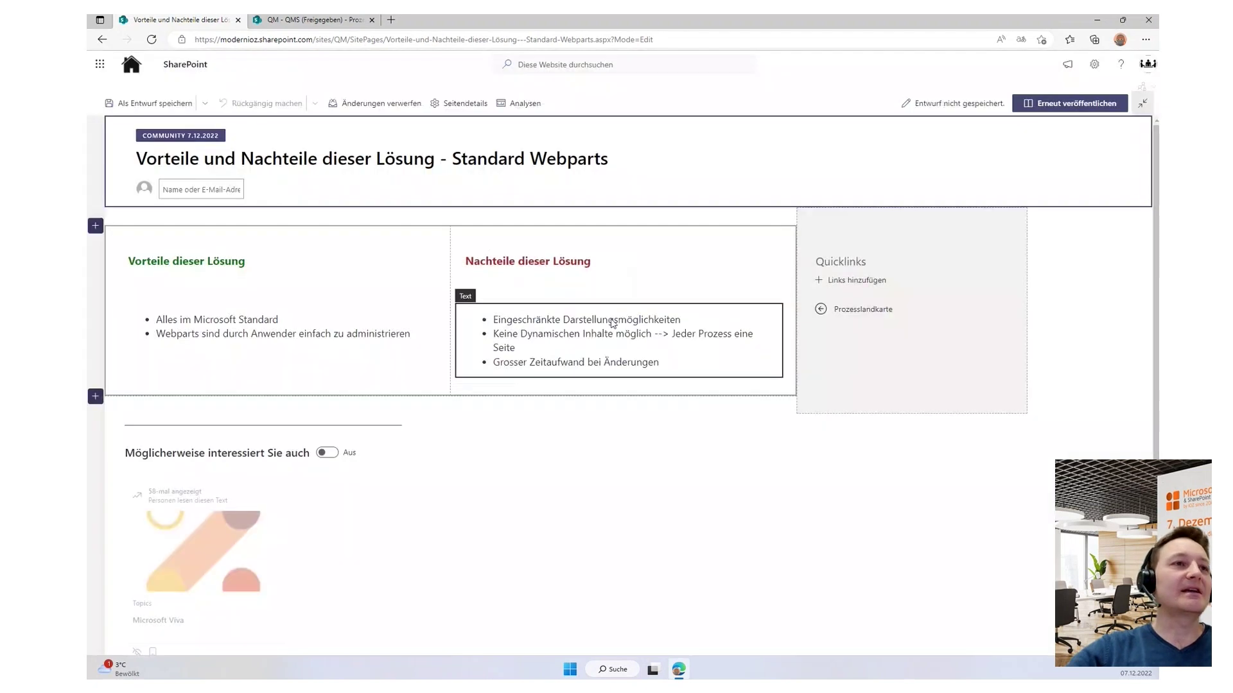
{"action": "left_click", "coordinate": [614, 325]}
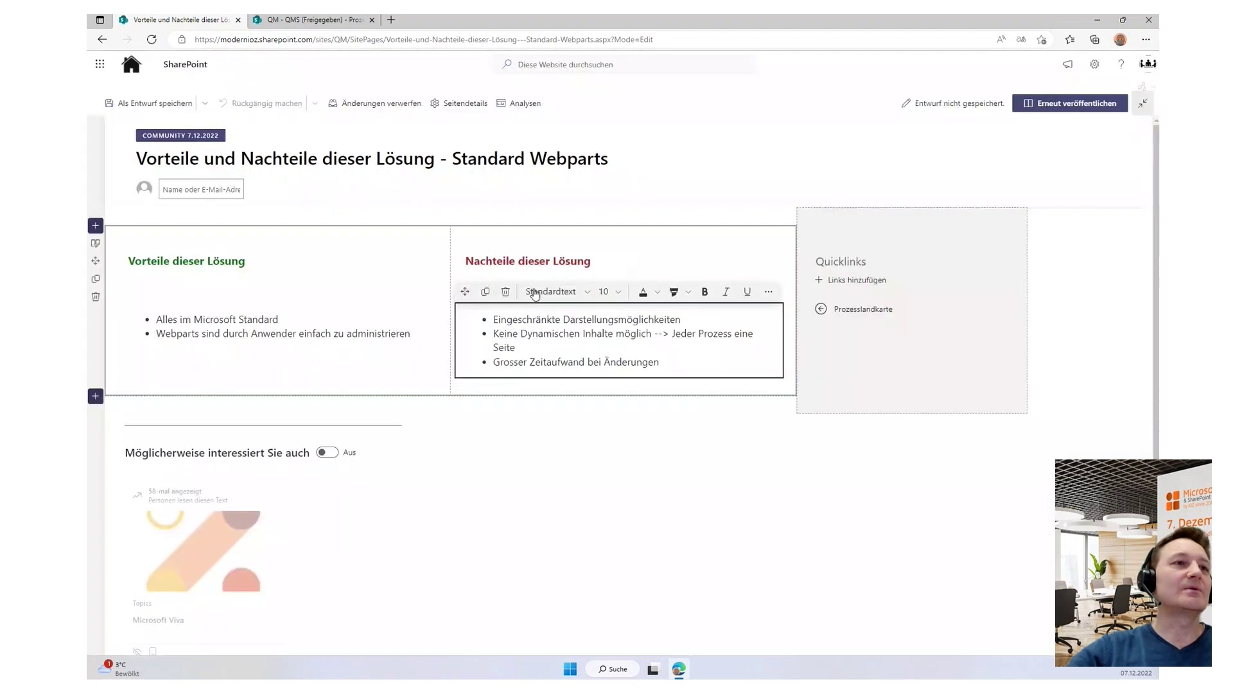
{"action": "left_click", "coordinate": [934, 278]}
{"action": "left_click", "coordinate": [837, 241]}
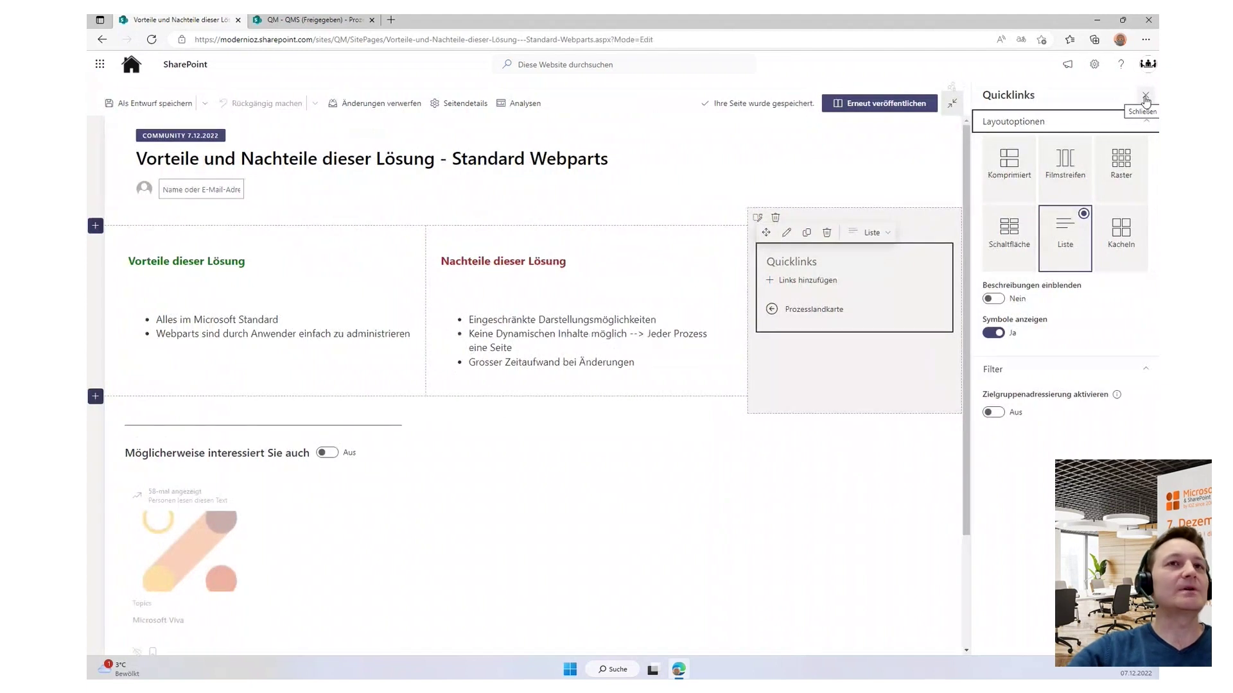
{"action": "left_click", "coordinate": [1146, 96]}
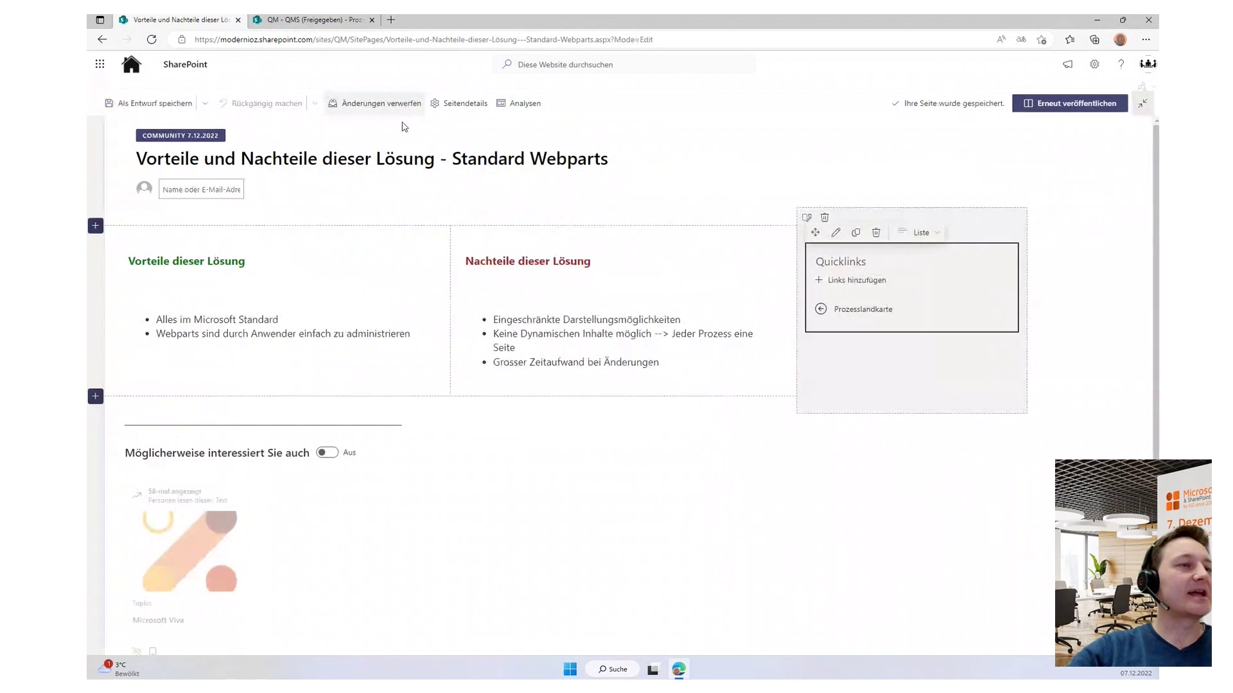
{"action": "left_click", "coordinate": [393, 104]}
{"action": "left_click", "coordinate": [633, 385]}
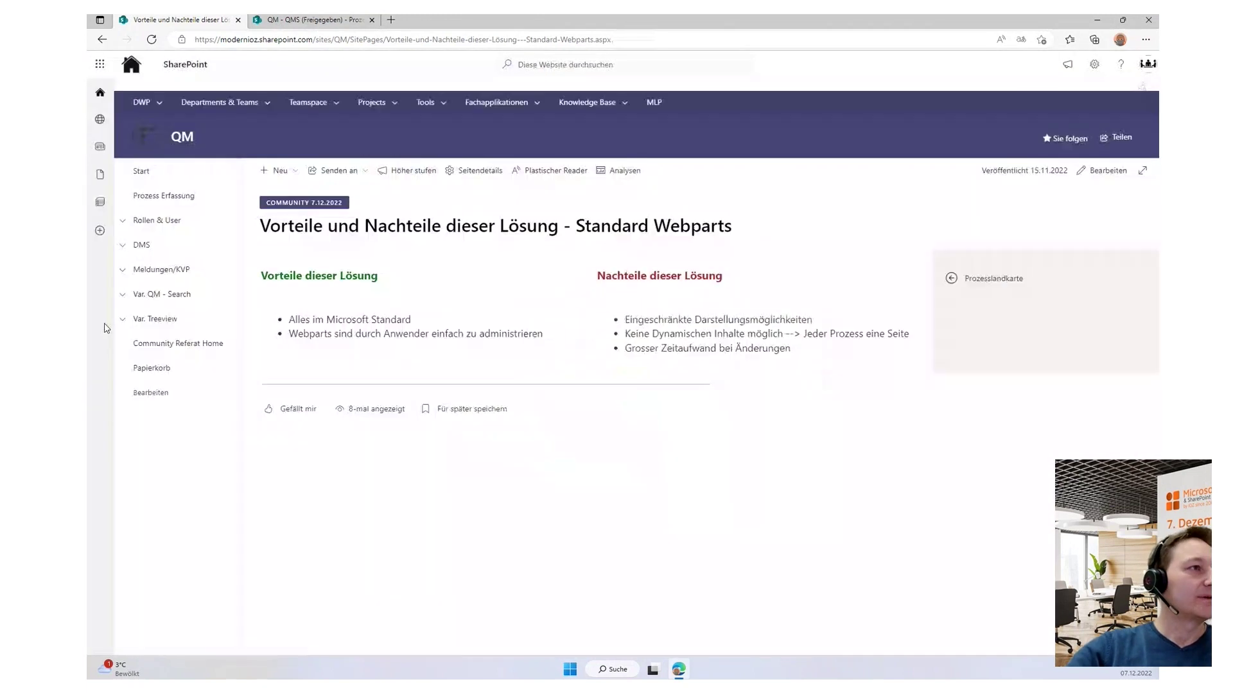
Open Community Referat Home in a new tab and go to the Personalprozess page built with the standard functionality.
{"action": "right_click", "coordinate": [183, 345]}
{"action": "left_click", "coordinate": [228, 350]}
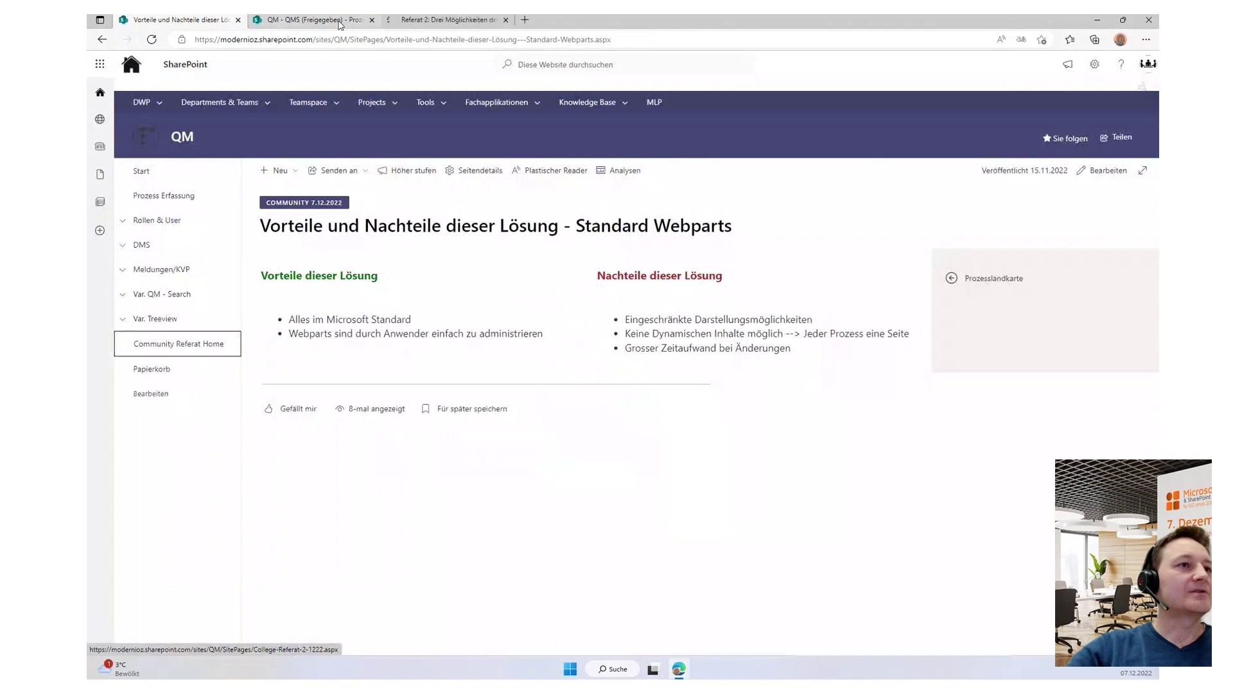
{"action": "left_click", "coordinate": [455, 19]}
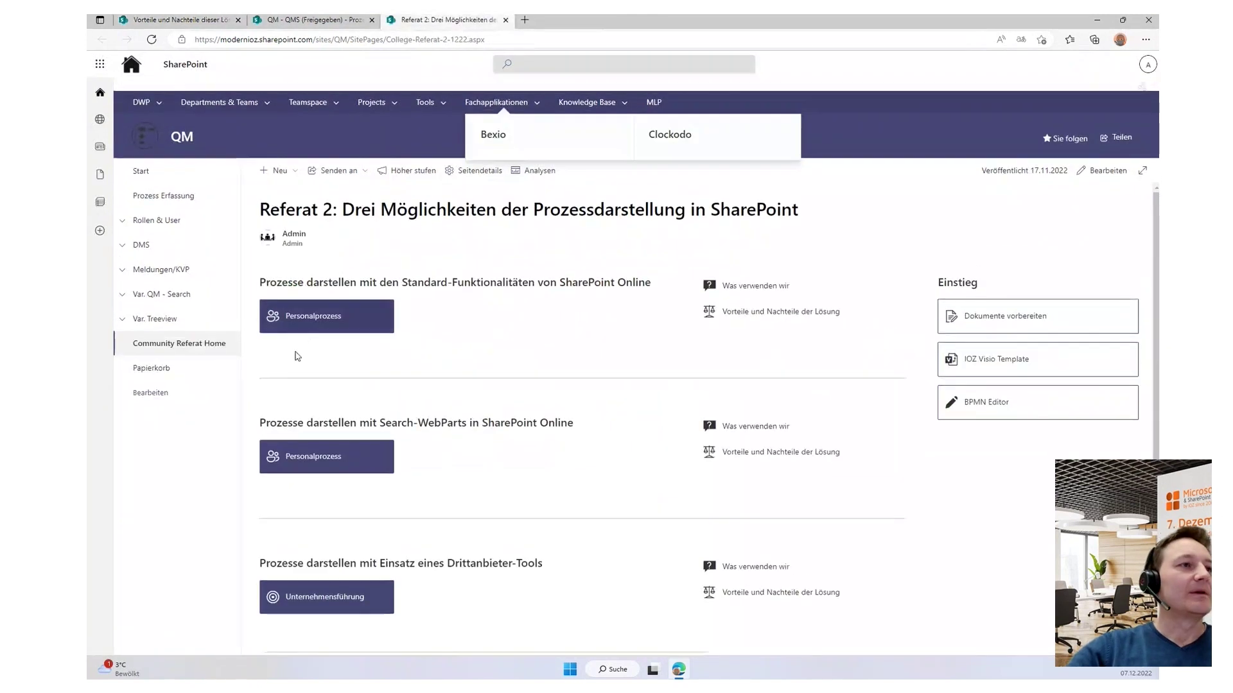
{"action": "left_click", "coordinate": [360, 316]}
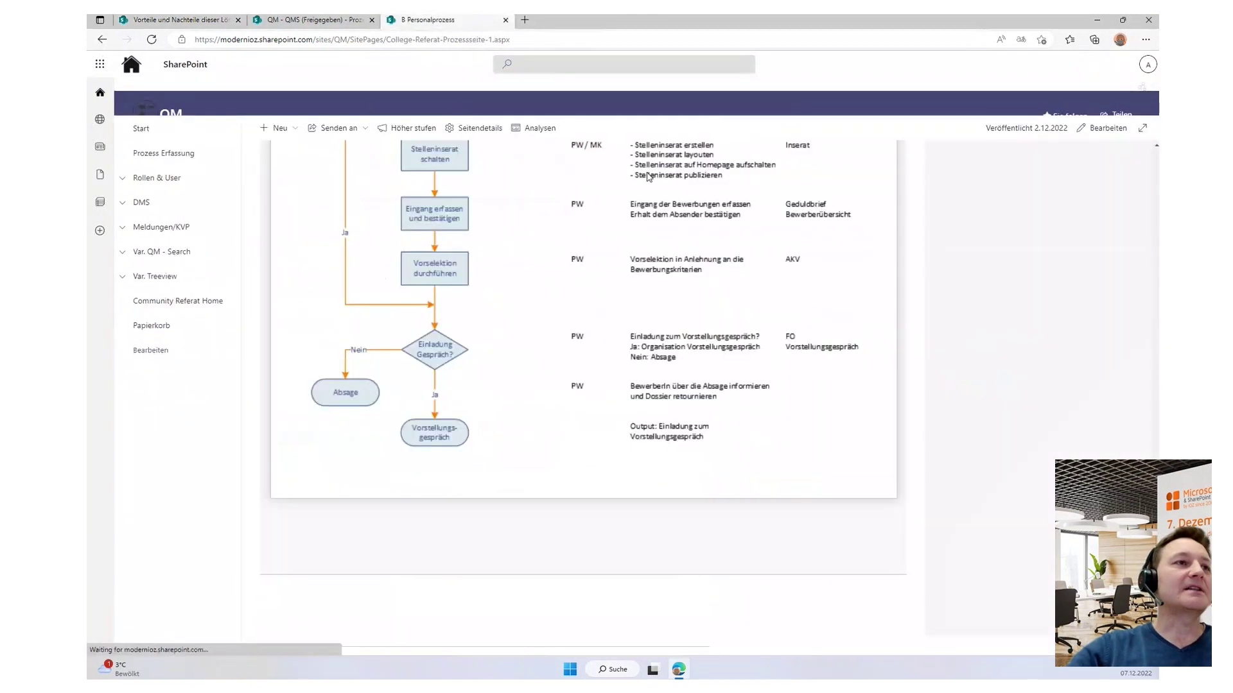